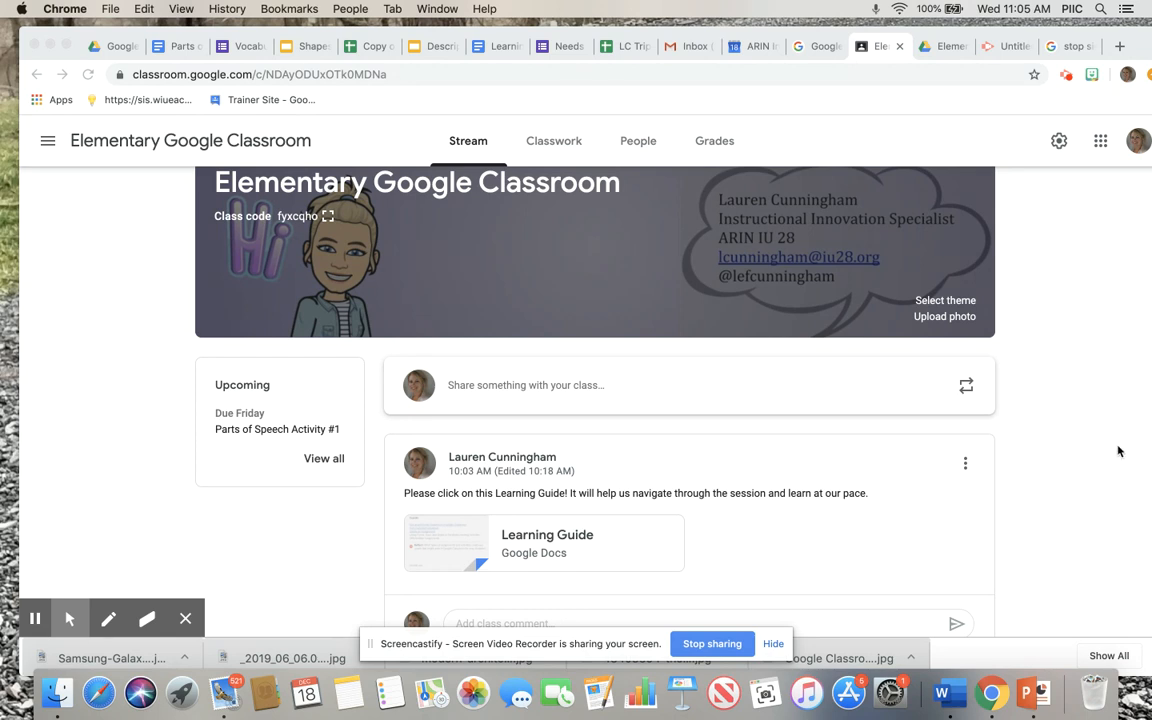
Step: Review the Elementary Google Classroom stream, then open the Parts of Speech document
scroll(1116, 465, down, 3)
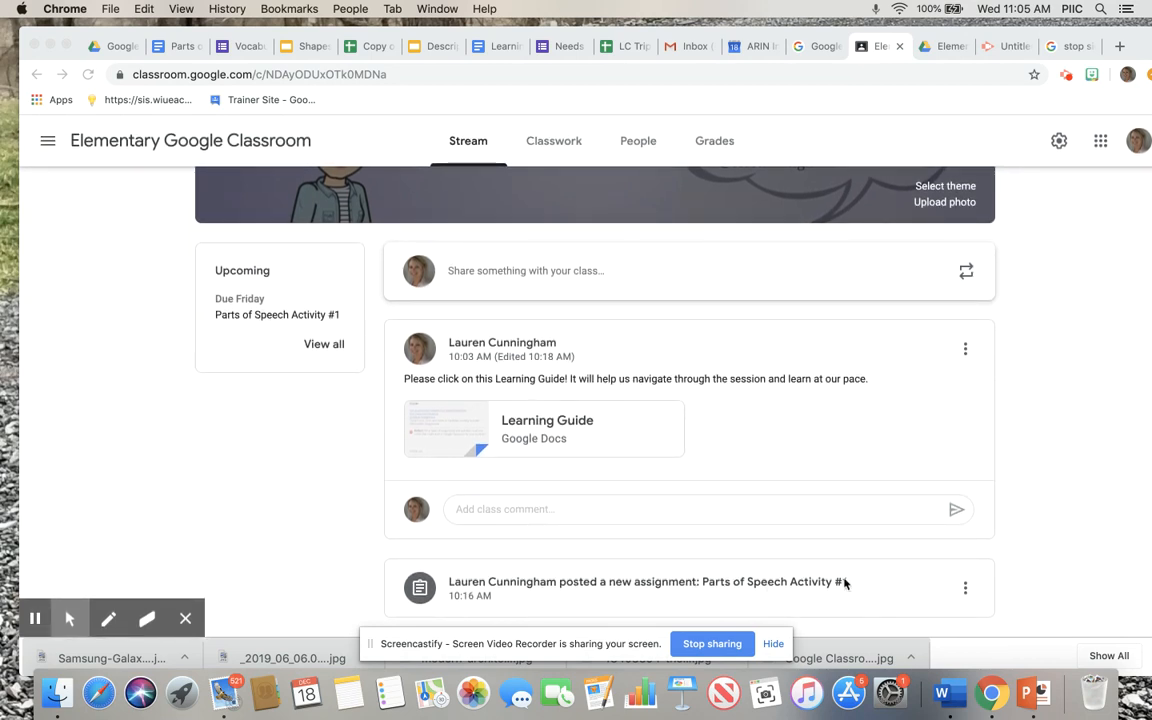
scroll(893, 585, up, 3)
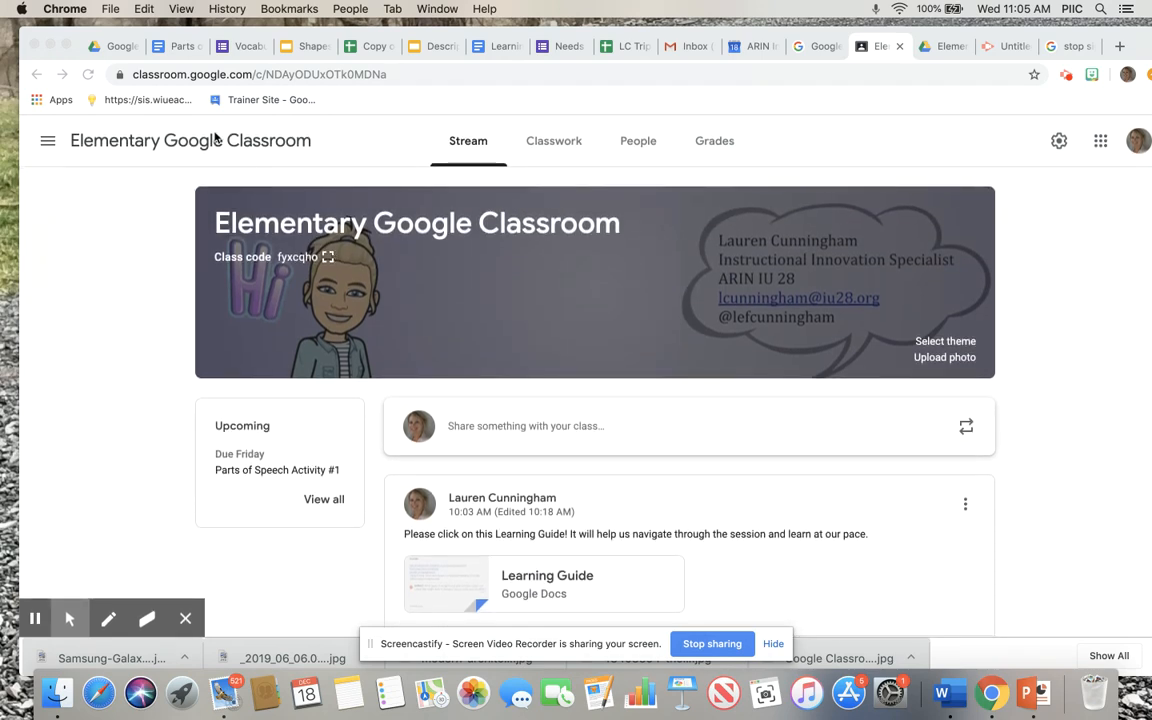
click(170, 47)
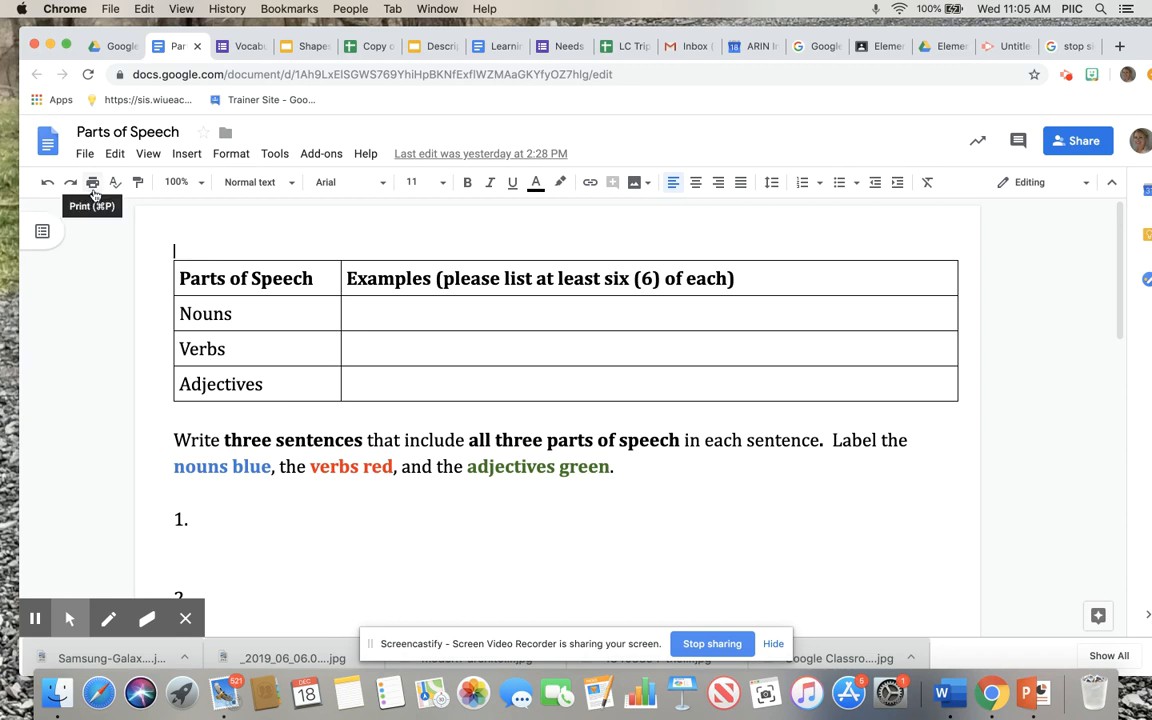
Step: Look at the new-file options in Google Drive, then return to the Parts of Speech document
click(108, 47)
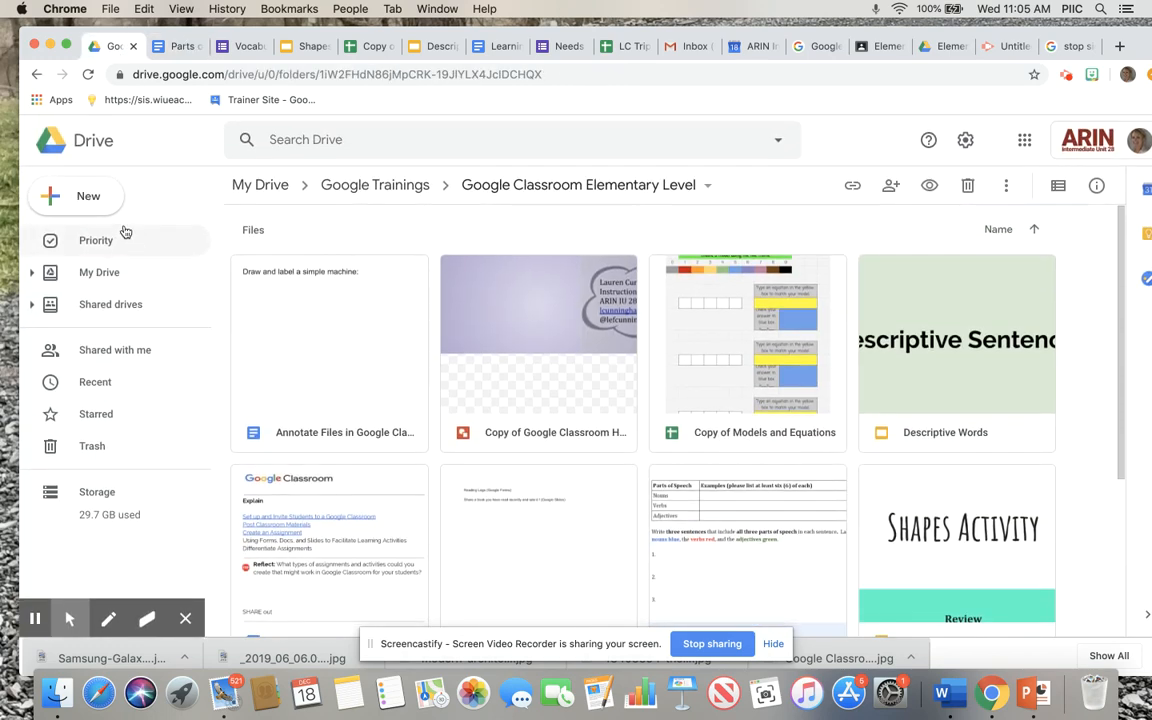
click(90, 197)
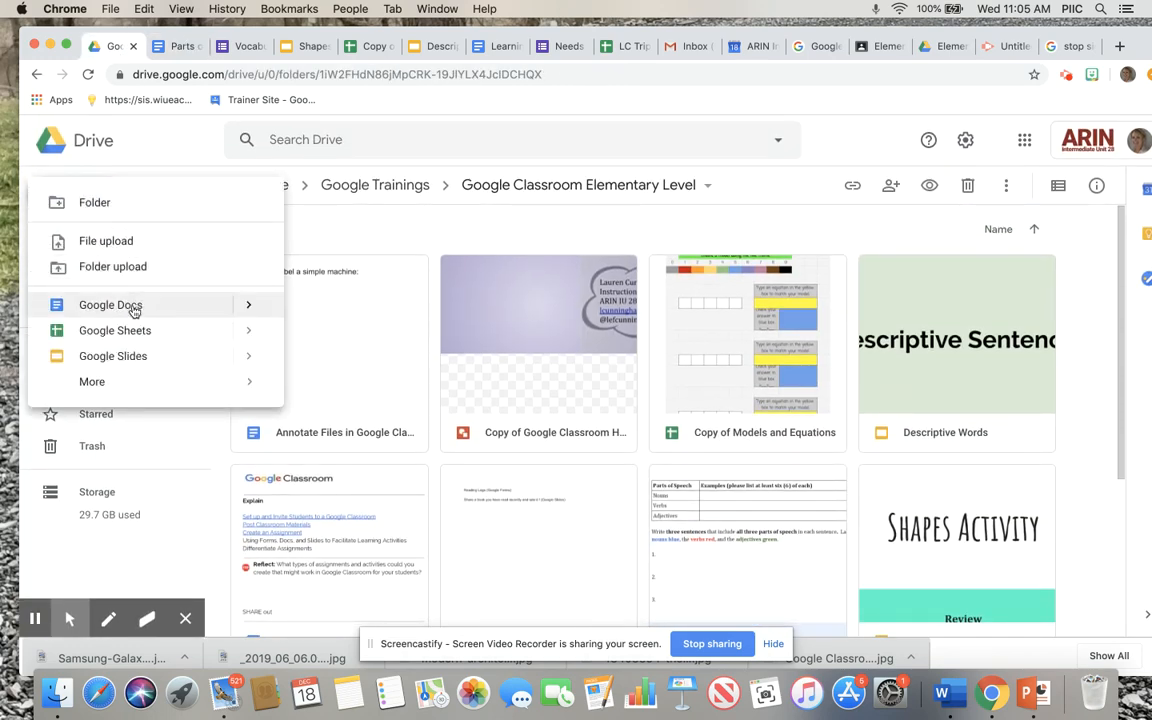
click(180, 132)
click(174, 50)
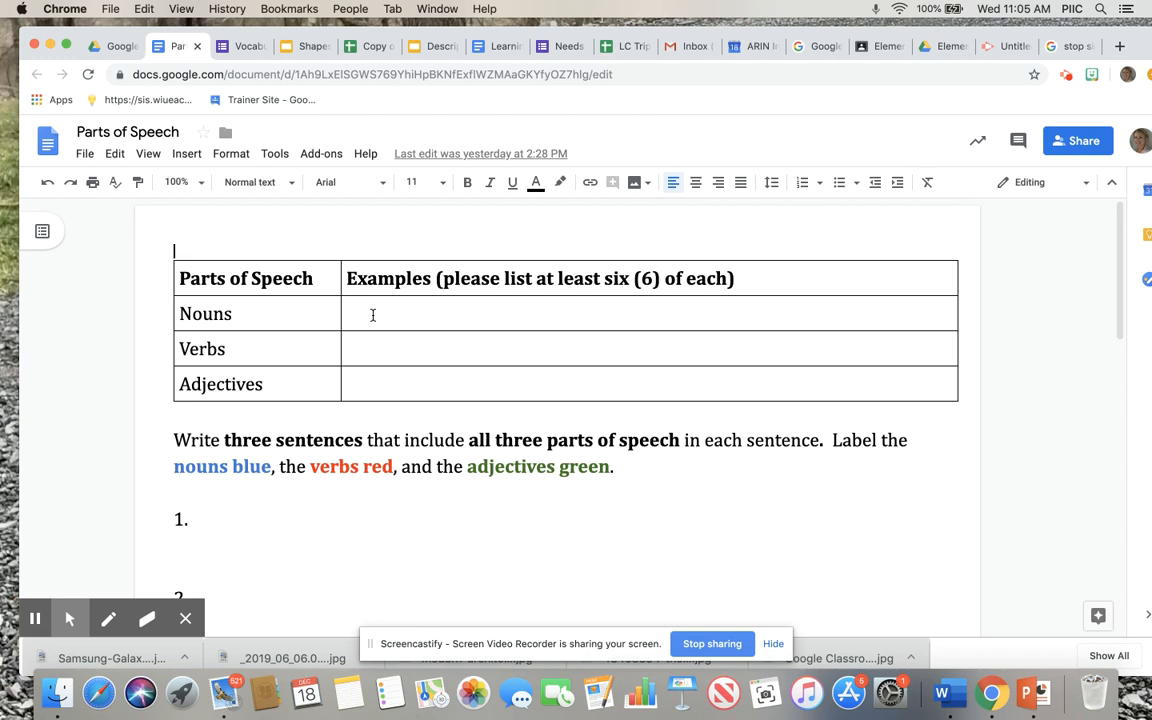
Step: View the table size choices for inserting a table into the document, without inserting one
click(250, 312)
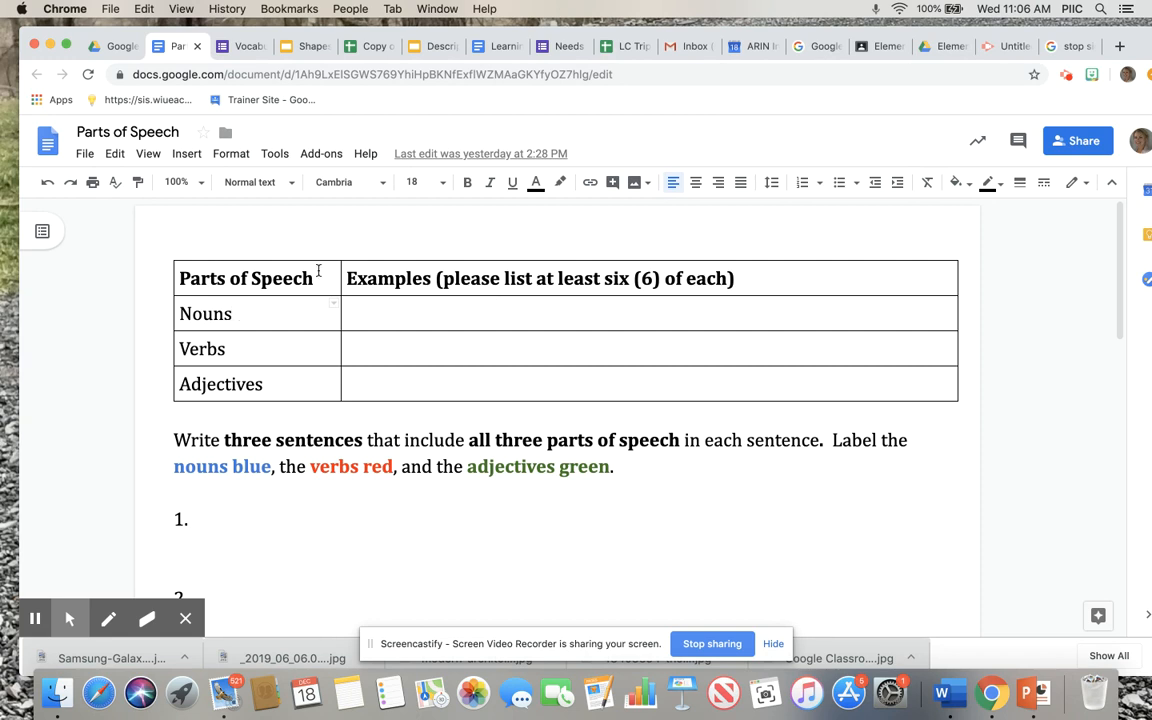
click(187, 154)
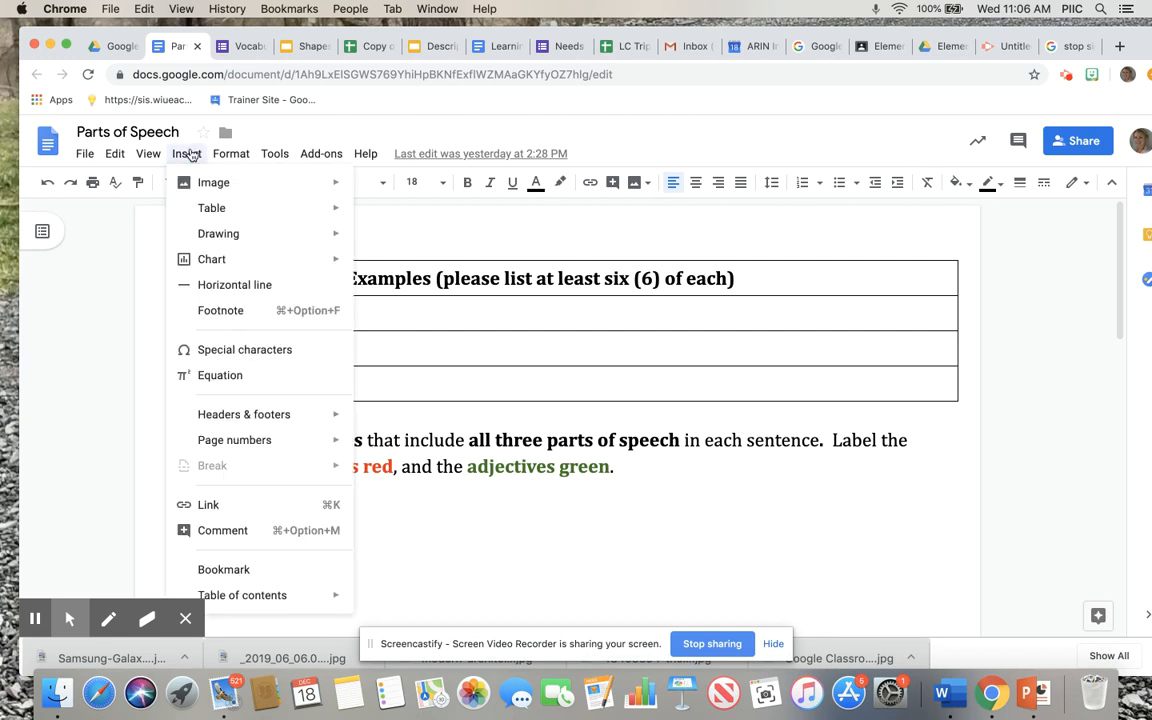
mouse_move(210, 207)
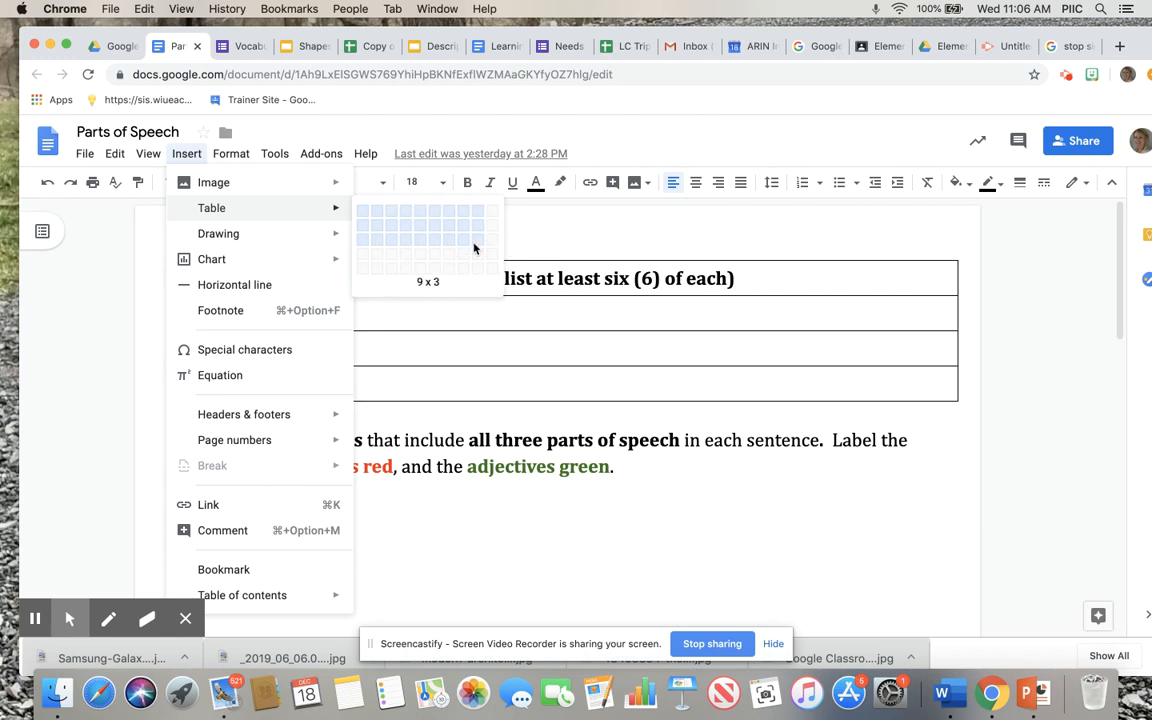
mouse_move(301, 207)
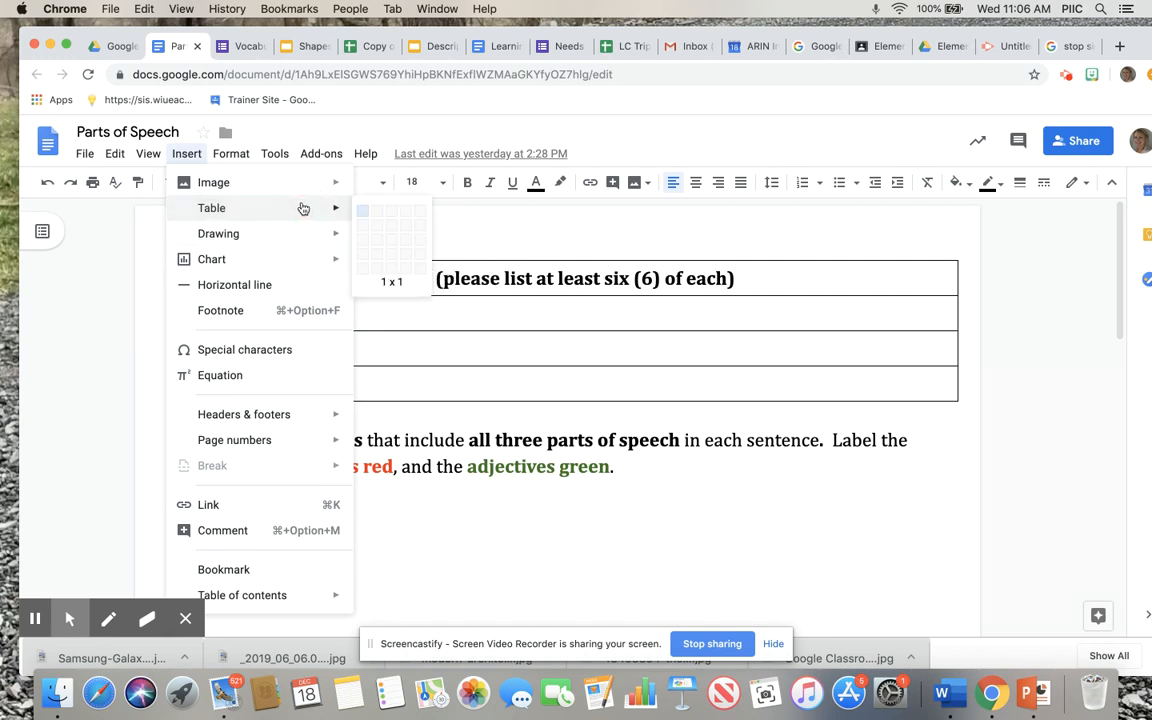
click(512, 373)
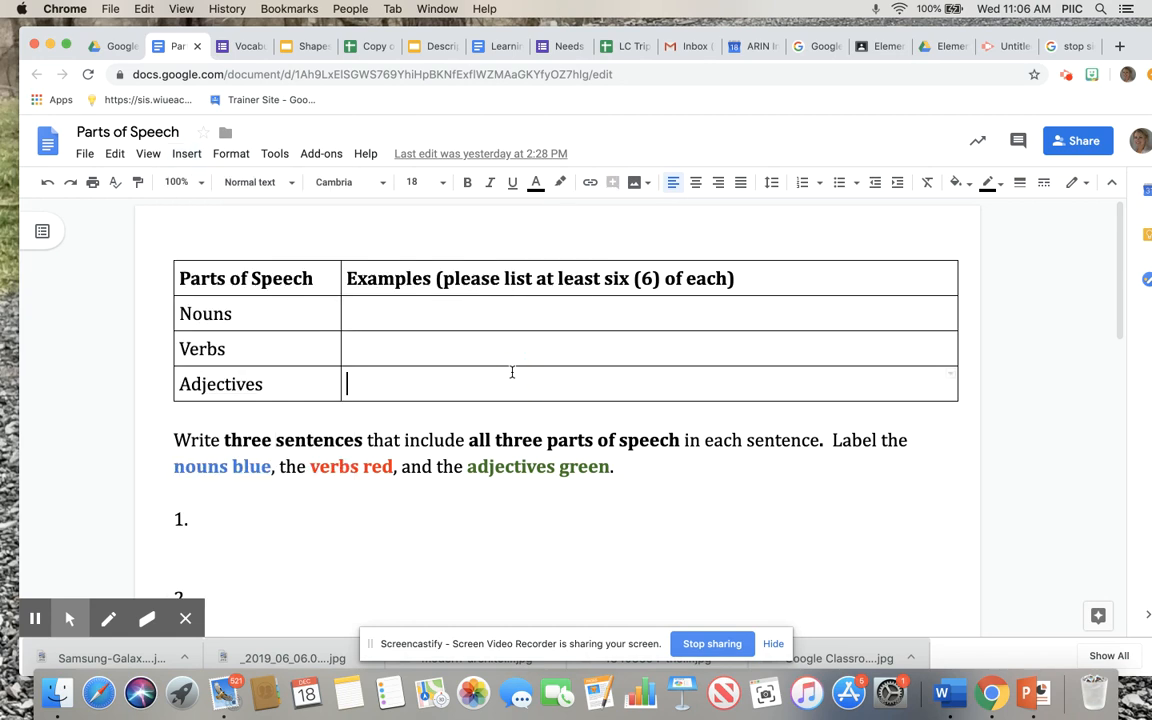
Step: Examine the examples table and the instructions for writing three colour-labelled sentences
click(392, 318)
scroll(315, 428, down, 2)
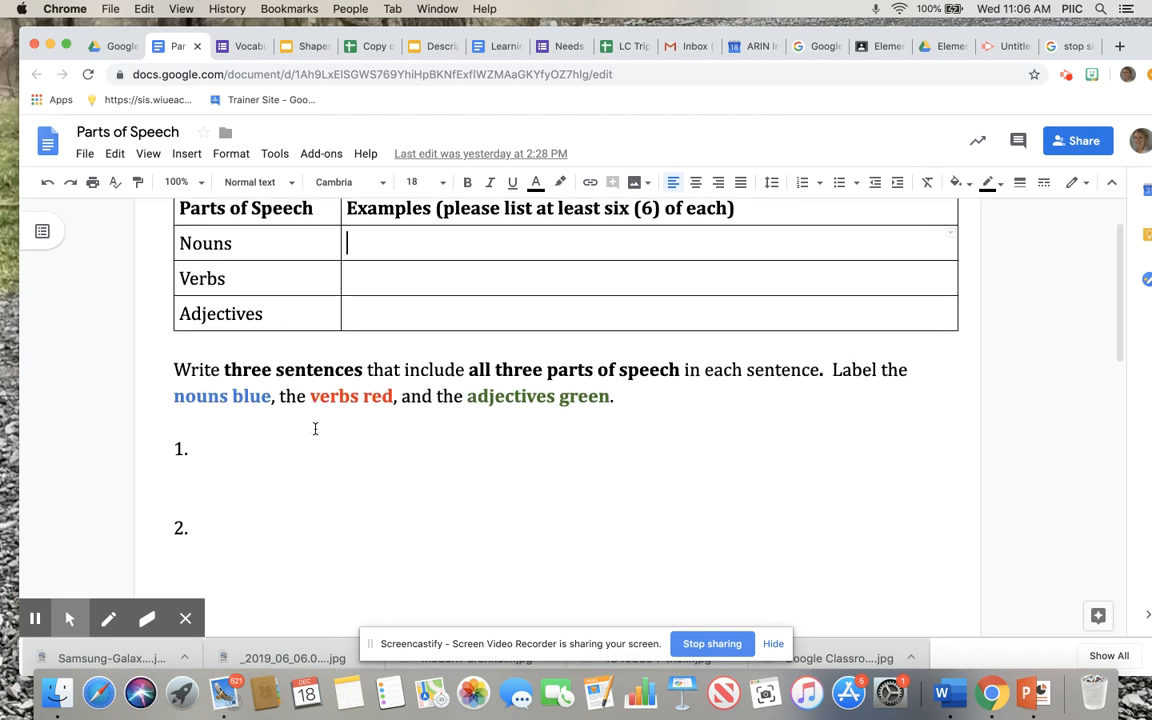
scroll(315, 428, up, 1)
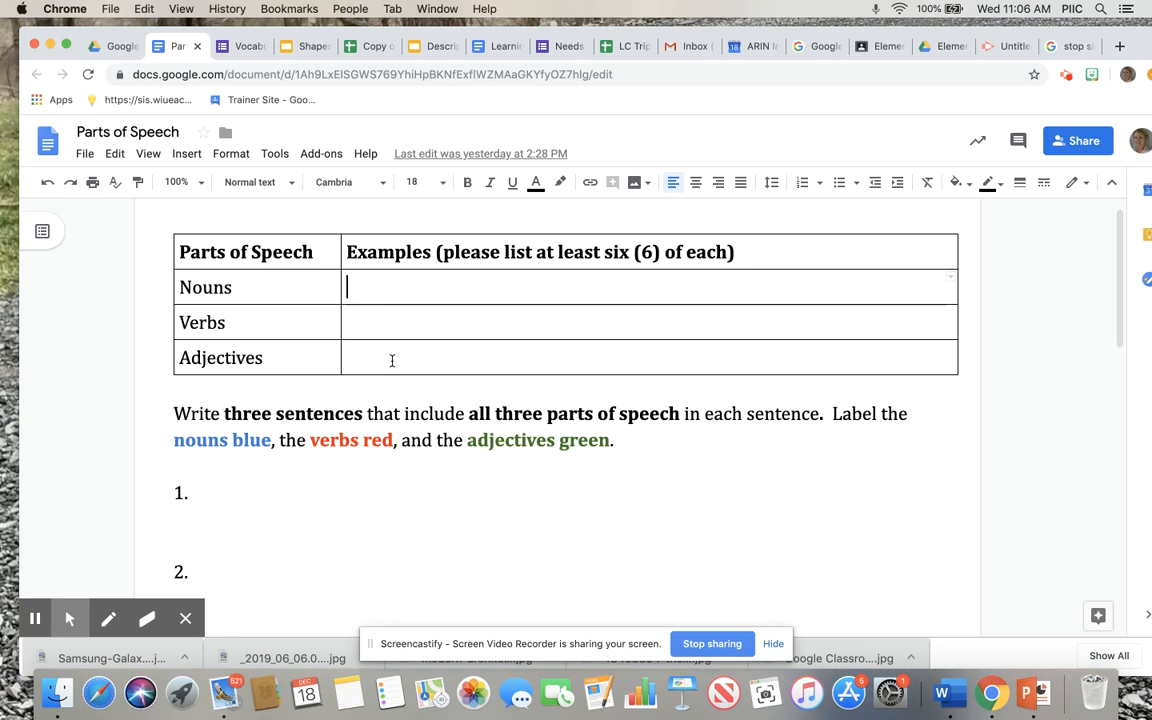
scroll(392, 361, down, 2)
scroll(392, 361, down, 1)
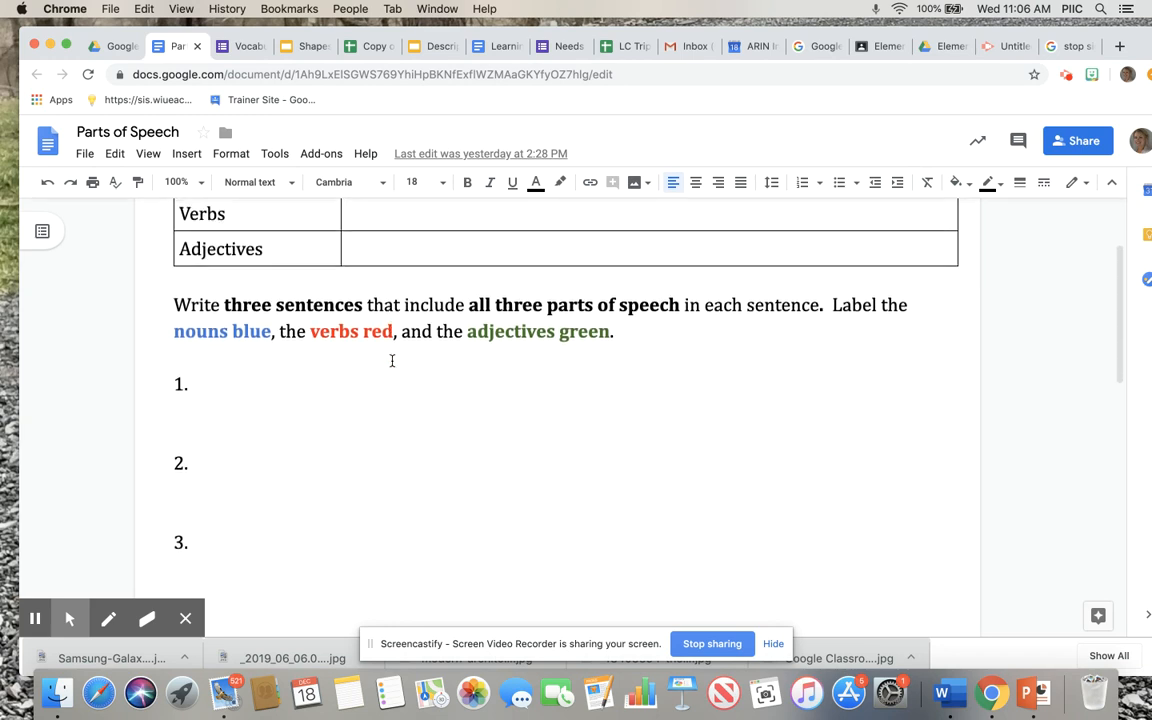
scroll(224, 334, down, 1)
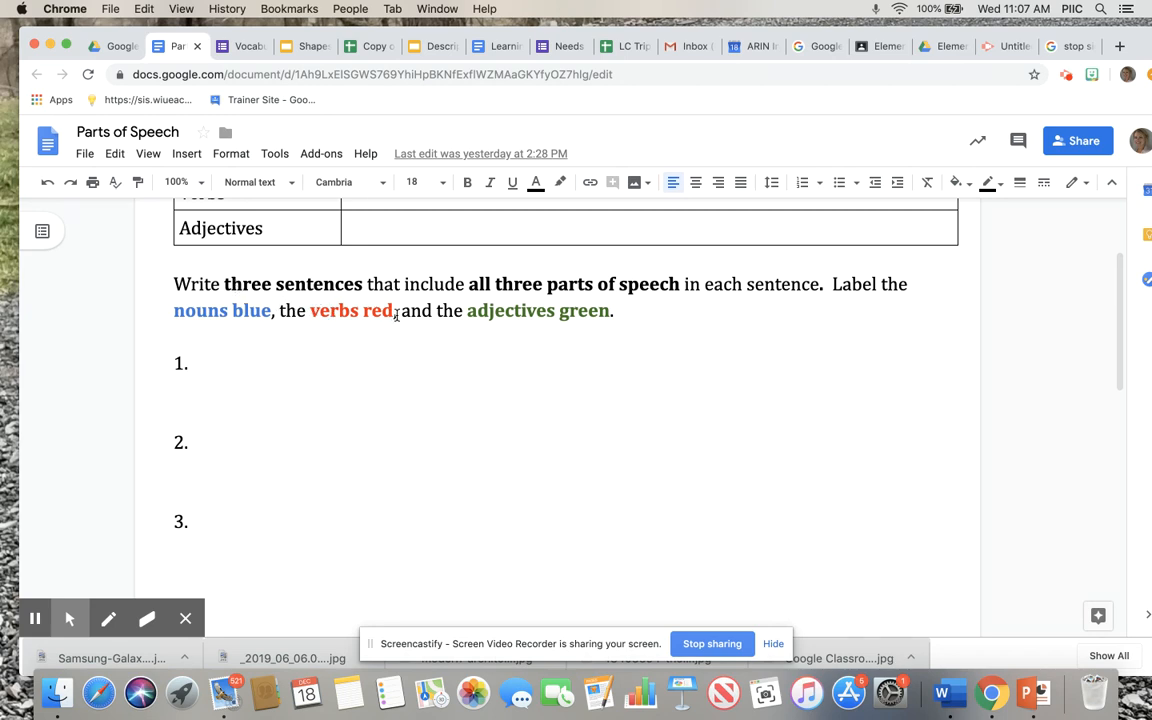
Step: Enter the placeholder text "lkdjflkjkj" beside number 1, then delete it and restore the original numbering
click(223, 386)
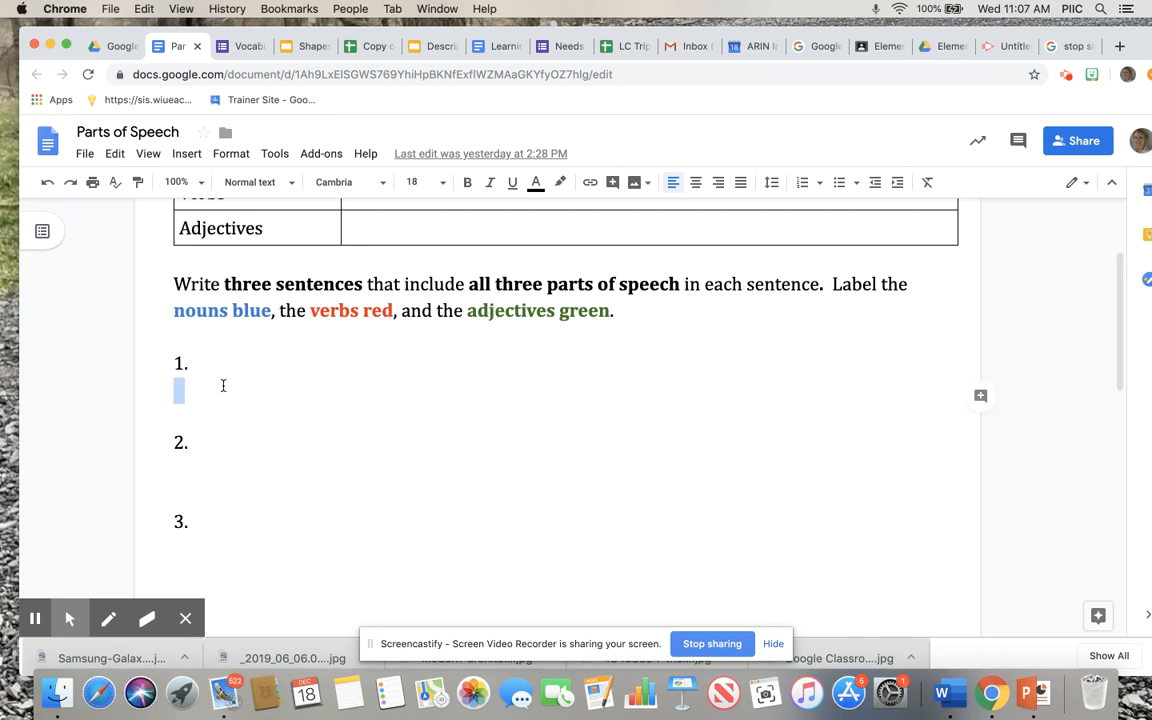
click(226, 376)
text(lkdjflkjkj)
key(BackSpace)
key(BackSpace)
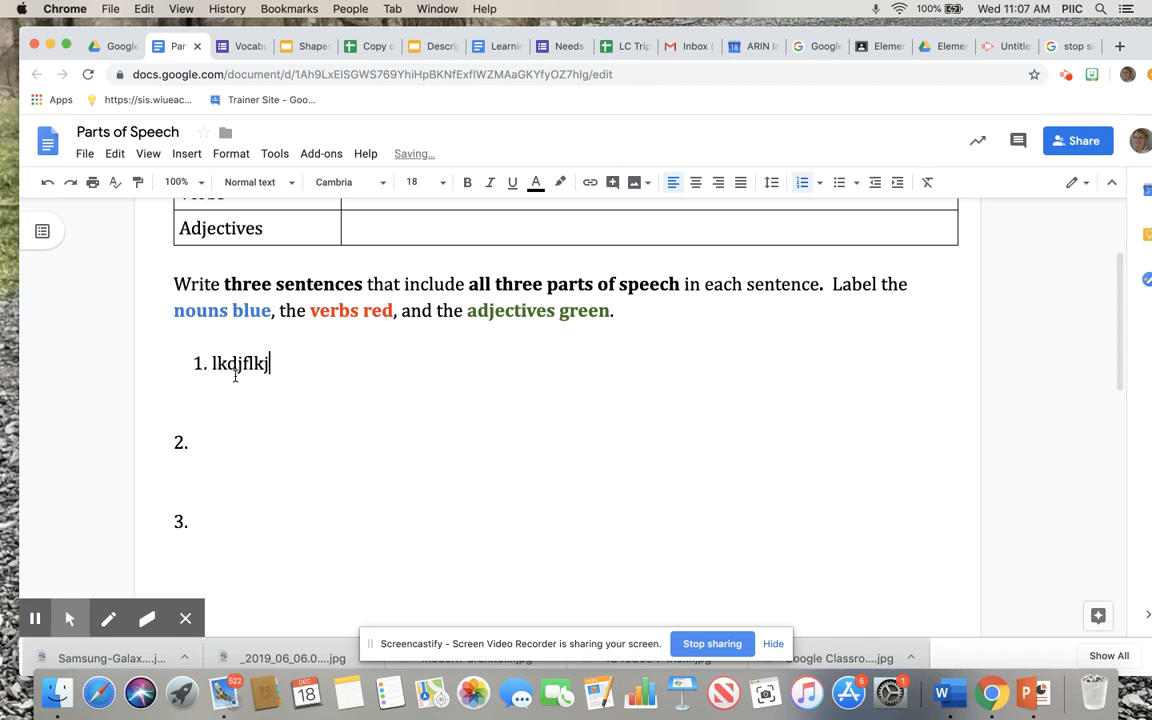
key(BackSpace)
key(BackSpace)
key(BackSpace)
key(BackSpace)
key(BackSpace)
key(BackSpace)
key(BackSpace)
key(BackSpace)
key(BackSpace)
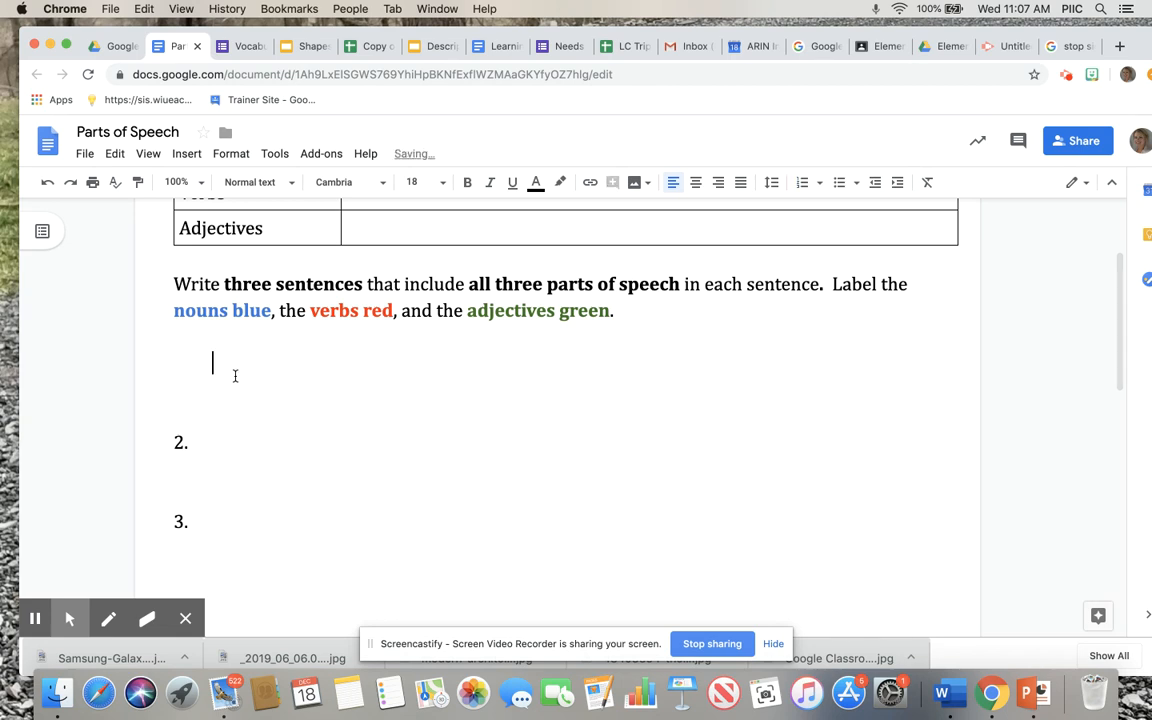
text(1.)
key(super+z)
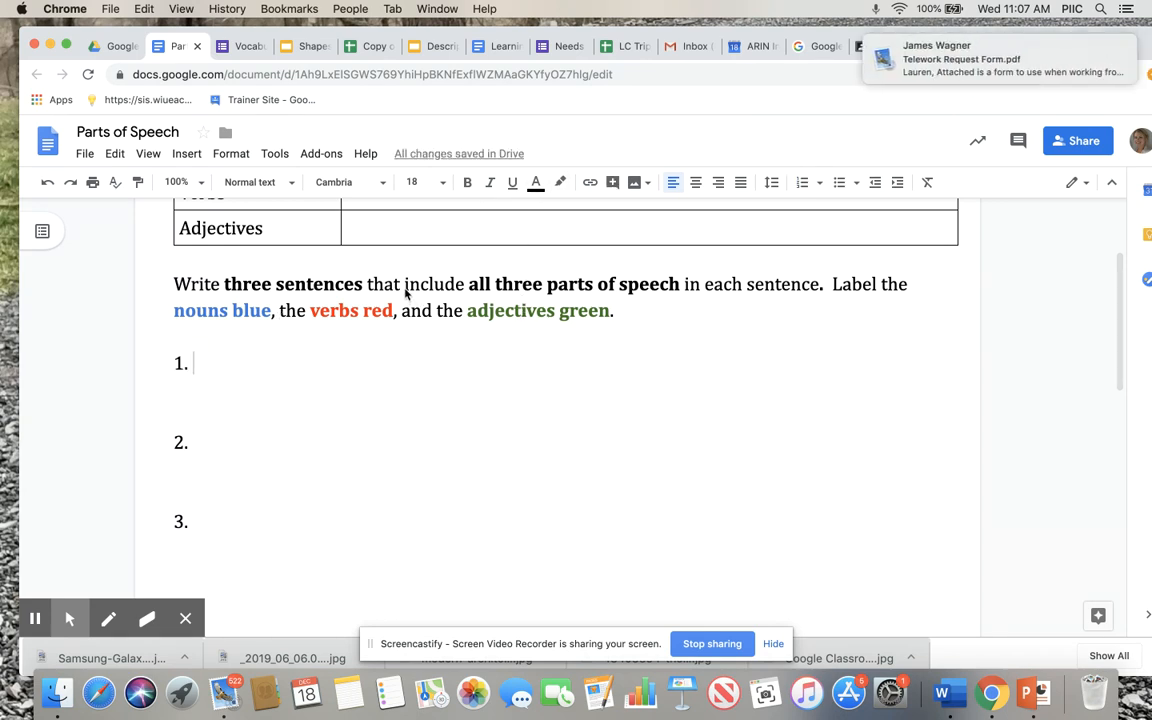
Step: View the text colour choices for the word "include" in the sentence instructions, without applying one
drag(404, 287, 463, 288)
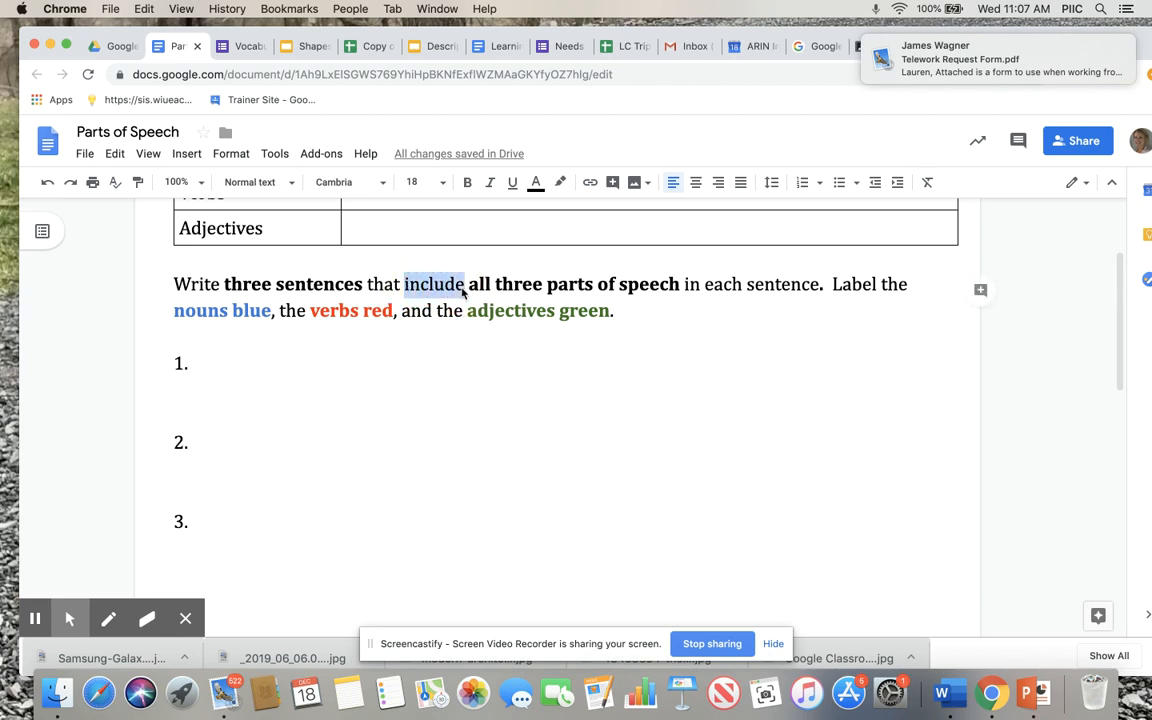
click(536, 182)
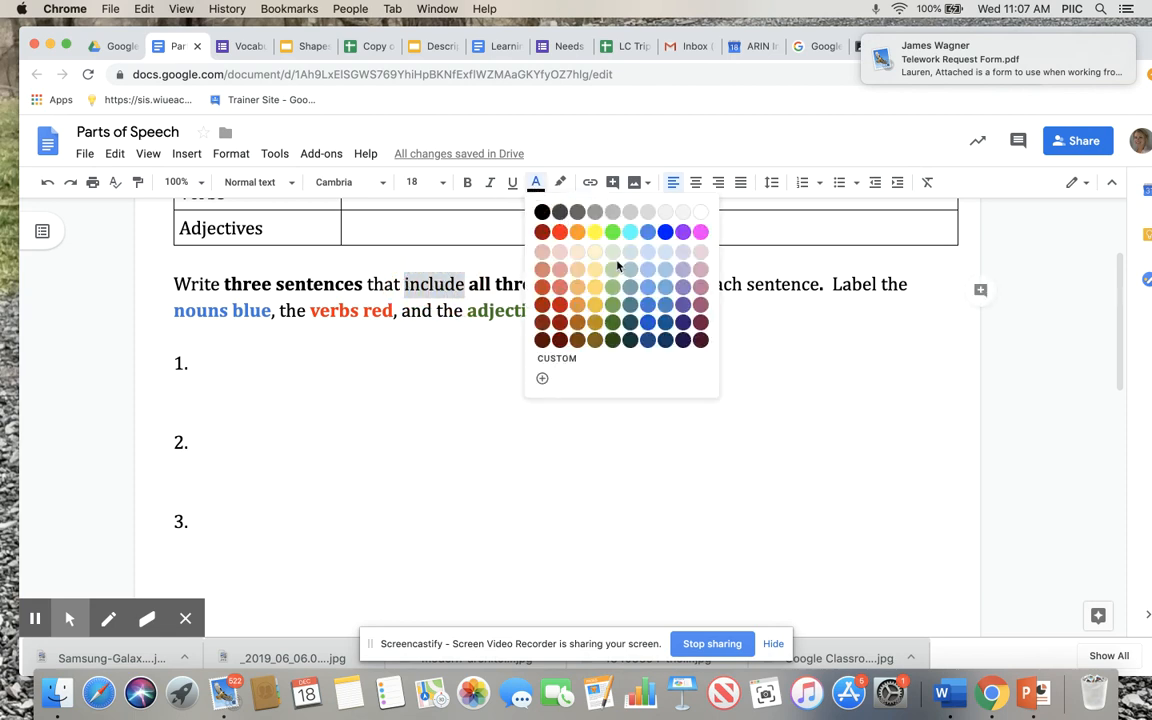
click(445, 370)
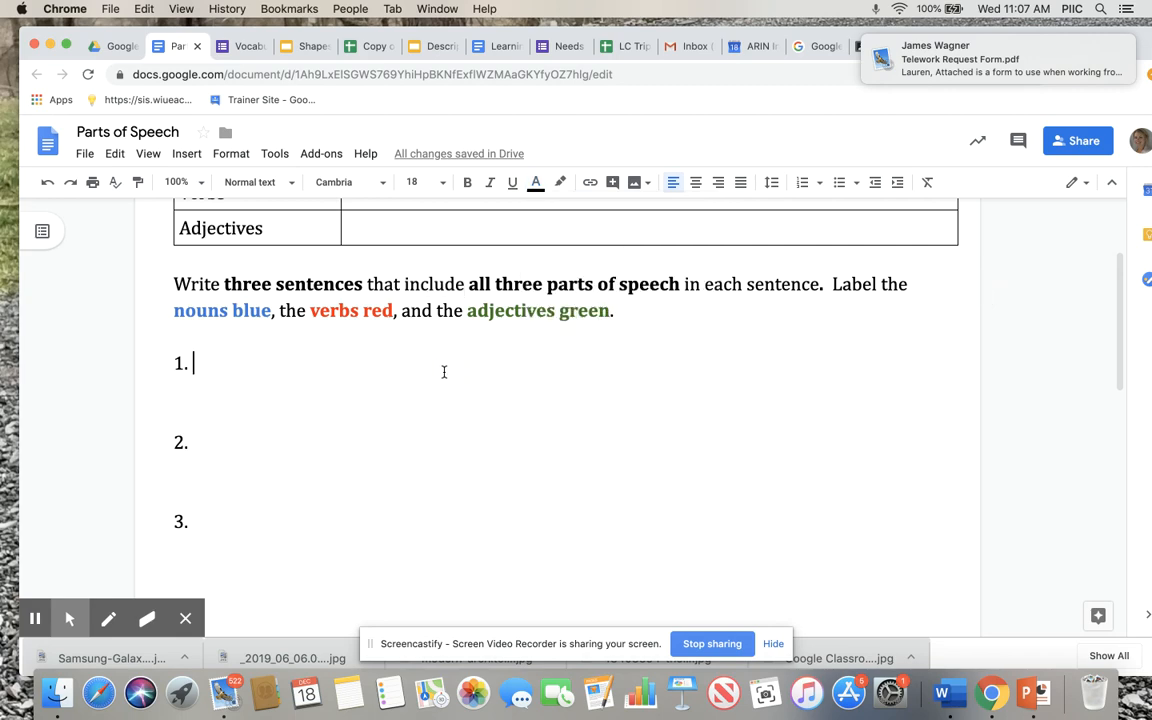
Step: Examine the rest of the worksheet: the numbered answer spaces, the paragraph rewriting task, the "My changes" space and the explanation prompt
click(283, 432)
click(268, 466)
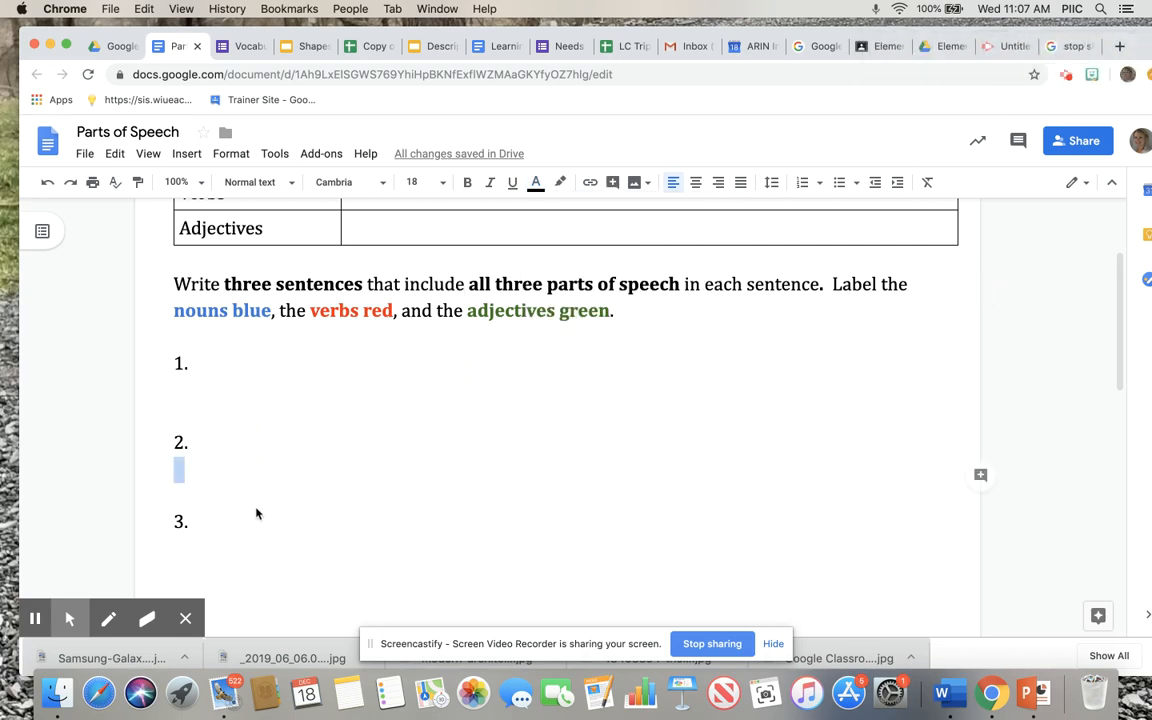
scroll(256, 514, down, 10)
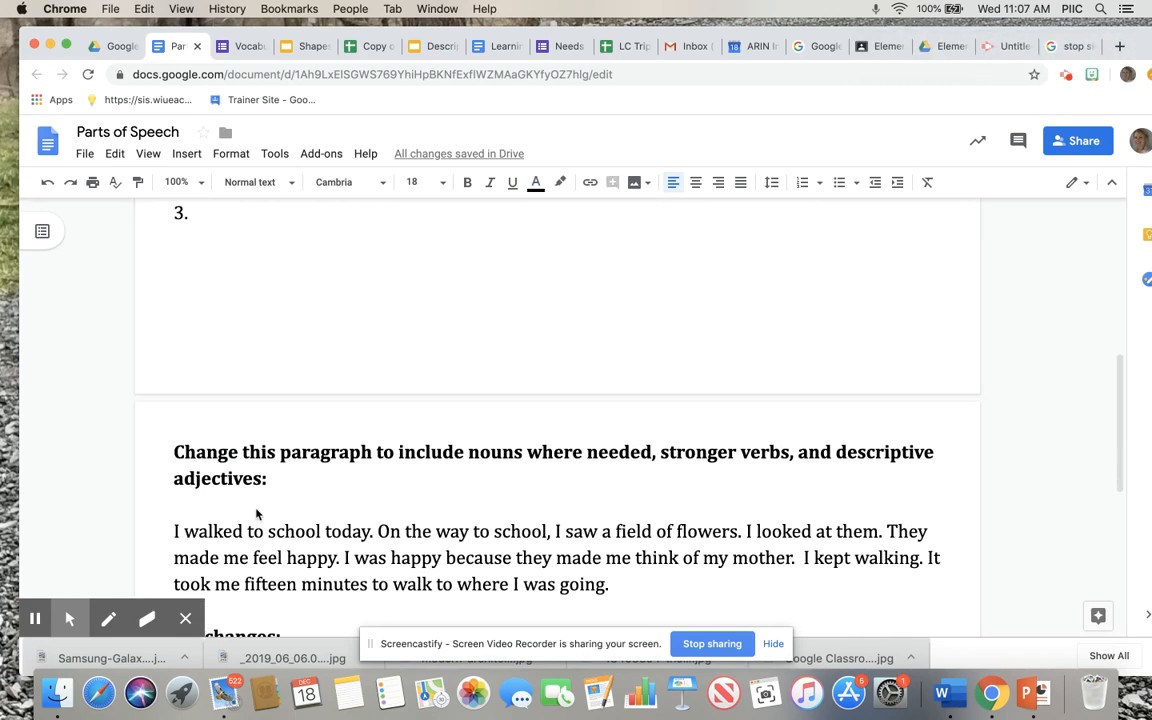
click(355, 383)
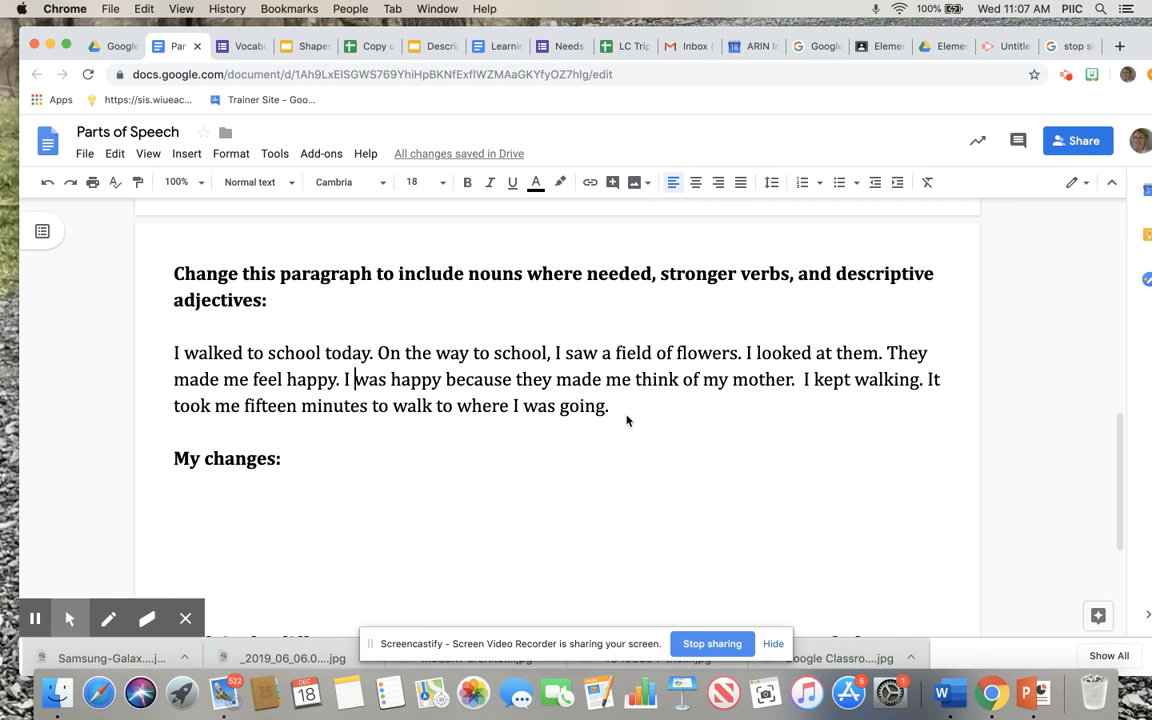
scroll(625, 419, down, 2)
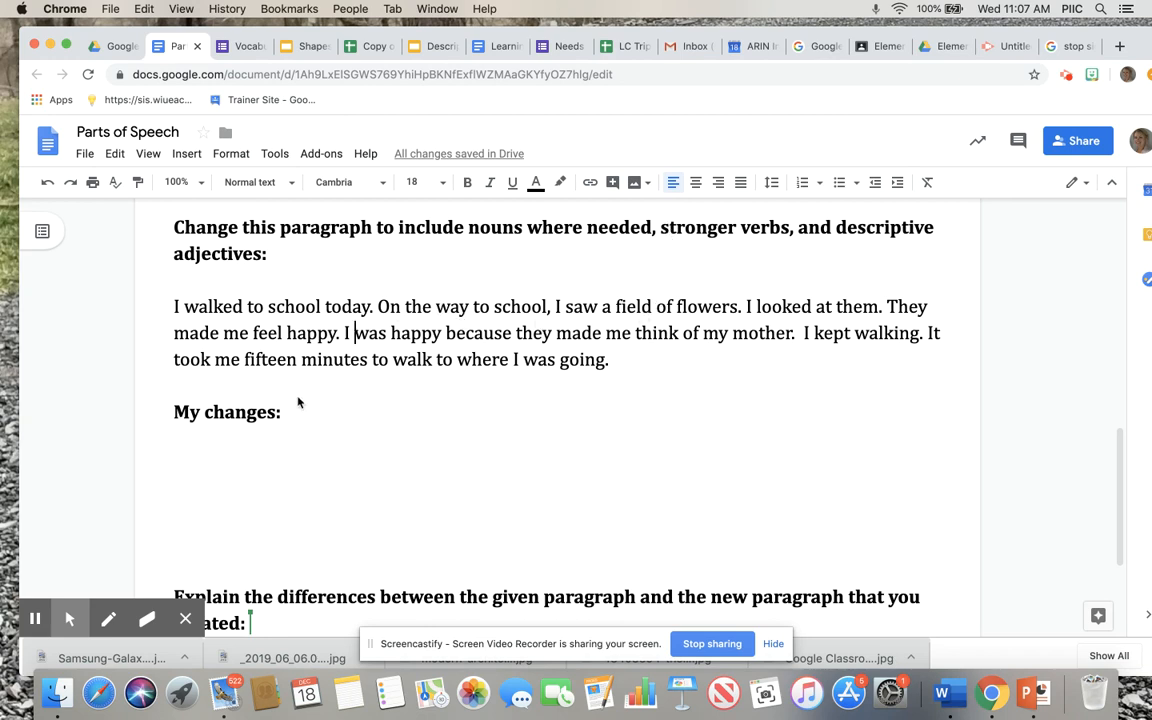
click(195, 463)
scroll(241, 495, down, 3)
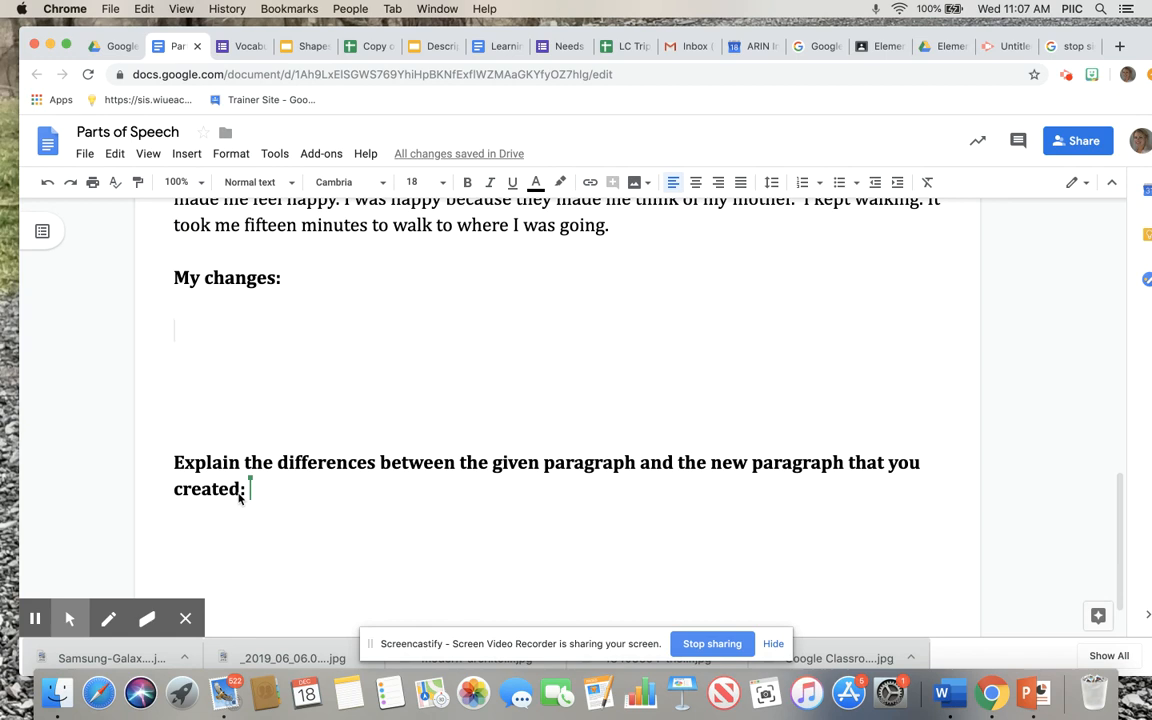
scroll(240, 497, down, 1)
click(238, 499)
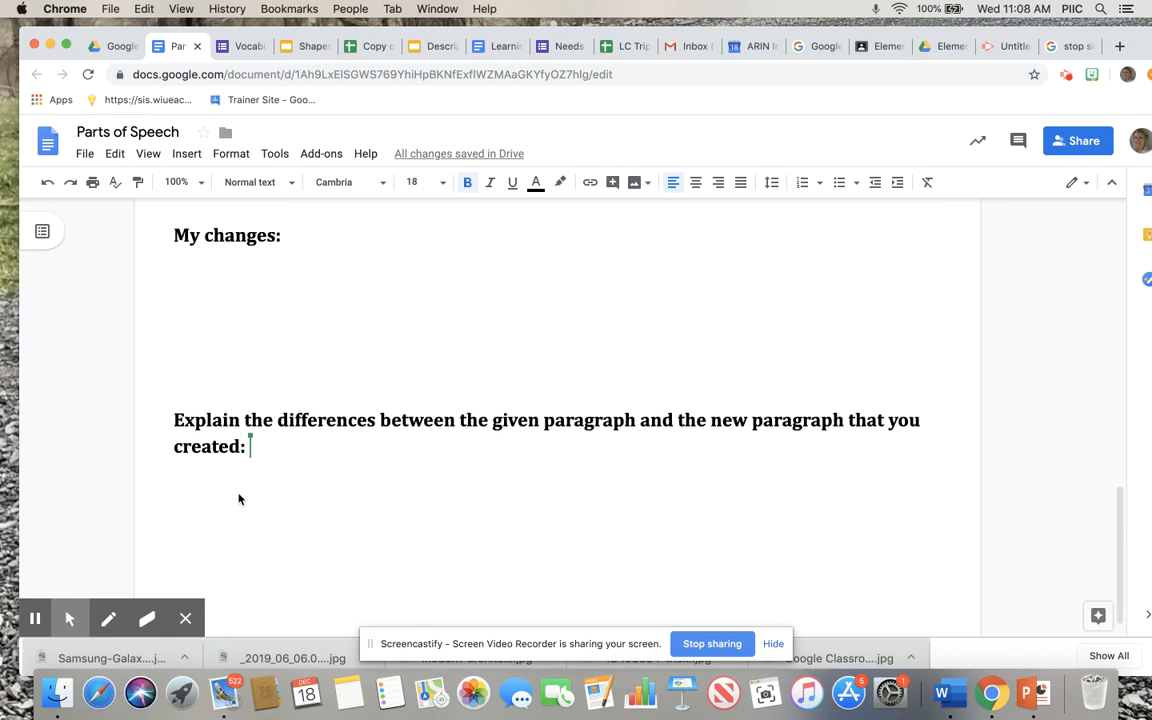
scroll(238, 499, up, 3)
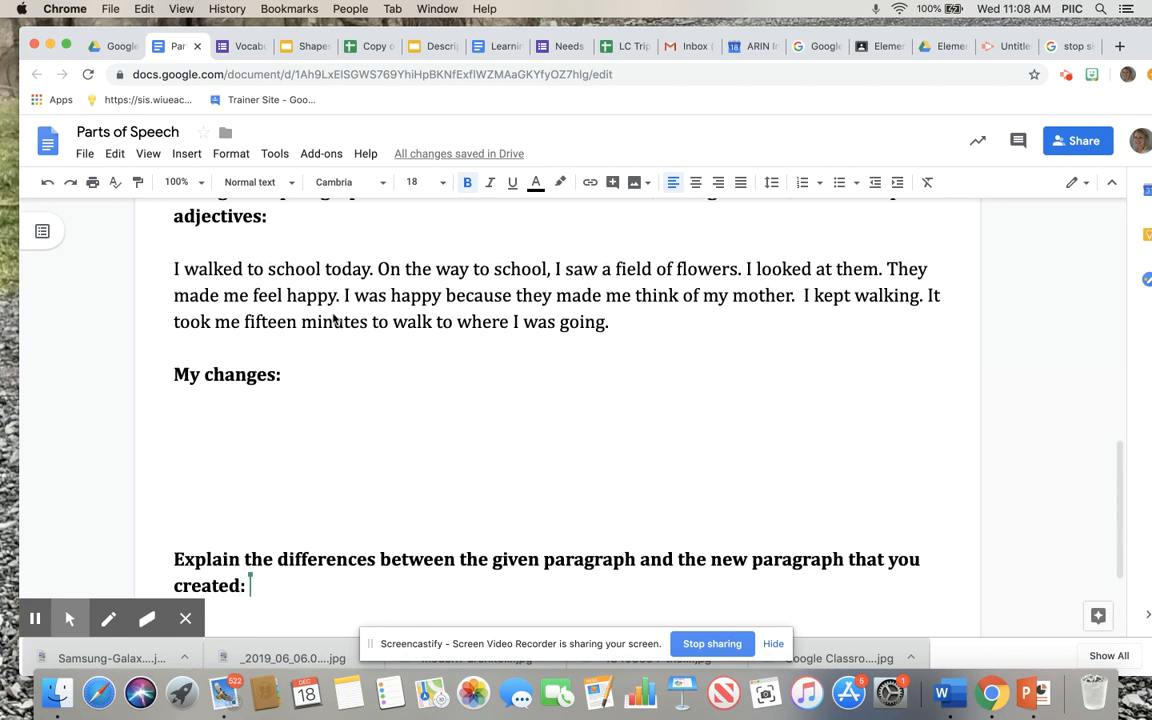
scroll(291, 478, down, 4)
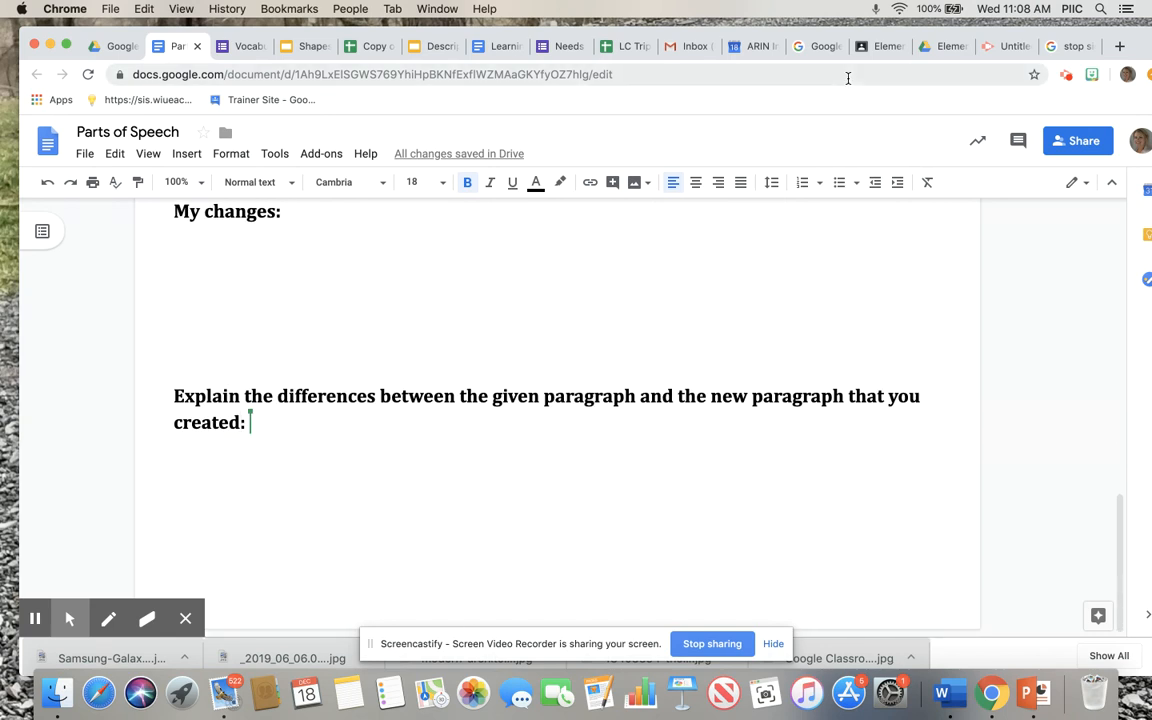
Step: Switch to Google Classroom and expand the Parts of Speech Activity #1 assignment in the class's classwork to view its attached document
click(882, 46)
scroll(657, 418, down, 1)
scroll(657, 418, down, 3)
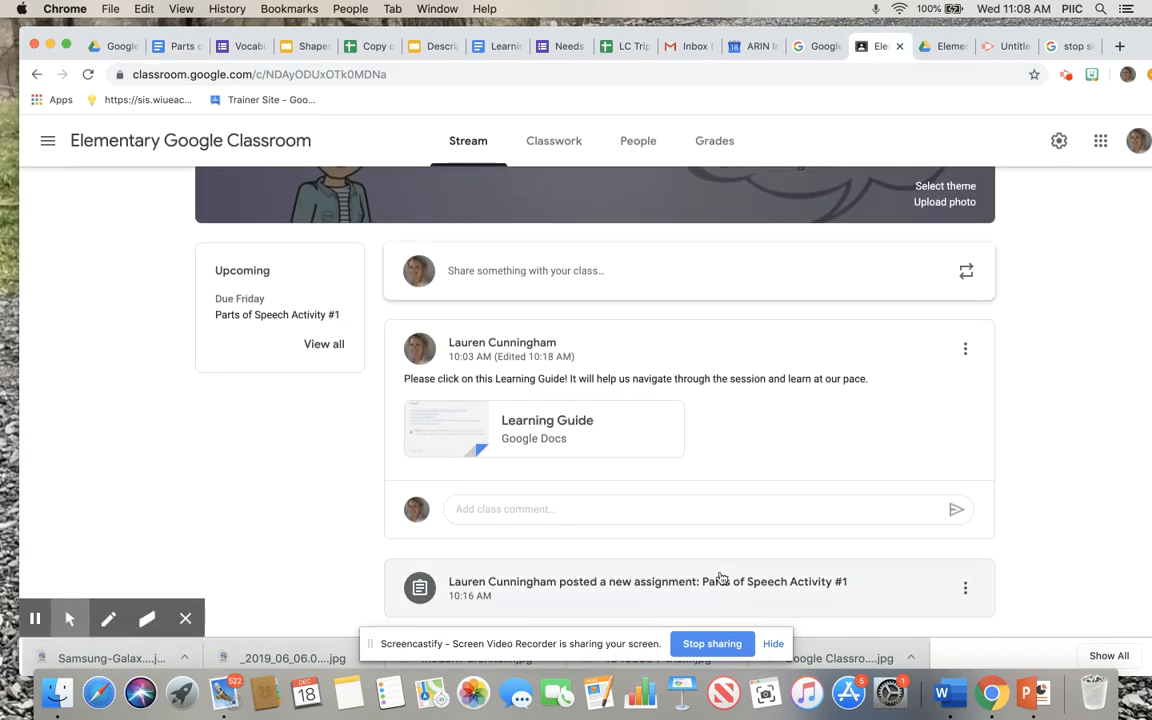
click(558, 146)
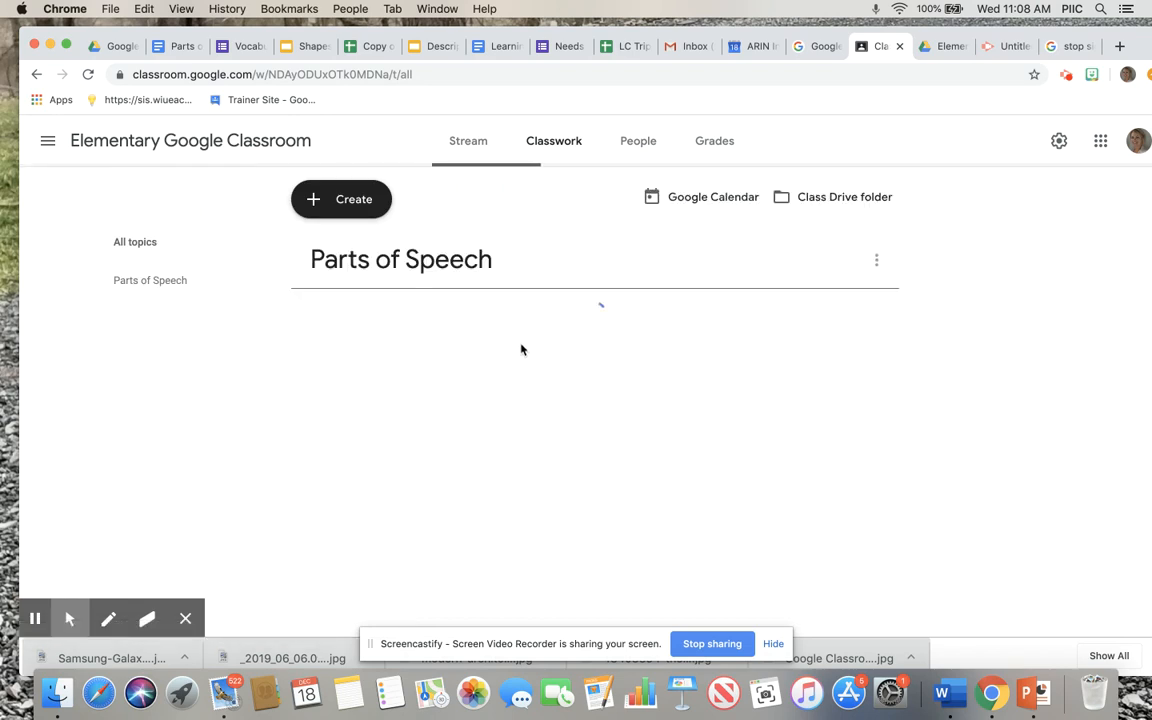
click(495, 320)
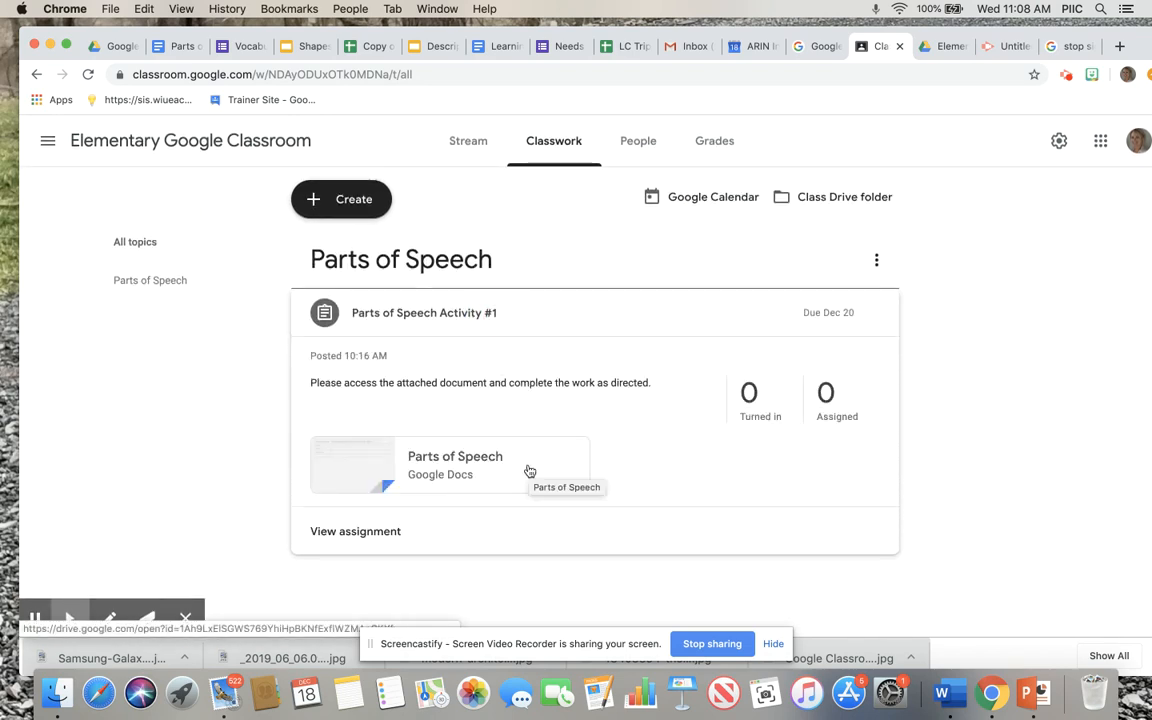
Step: Return to the Parts of Speech document and view the examples table at its beginning
click(177, 50)
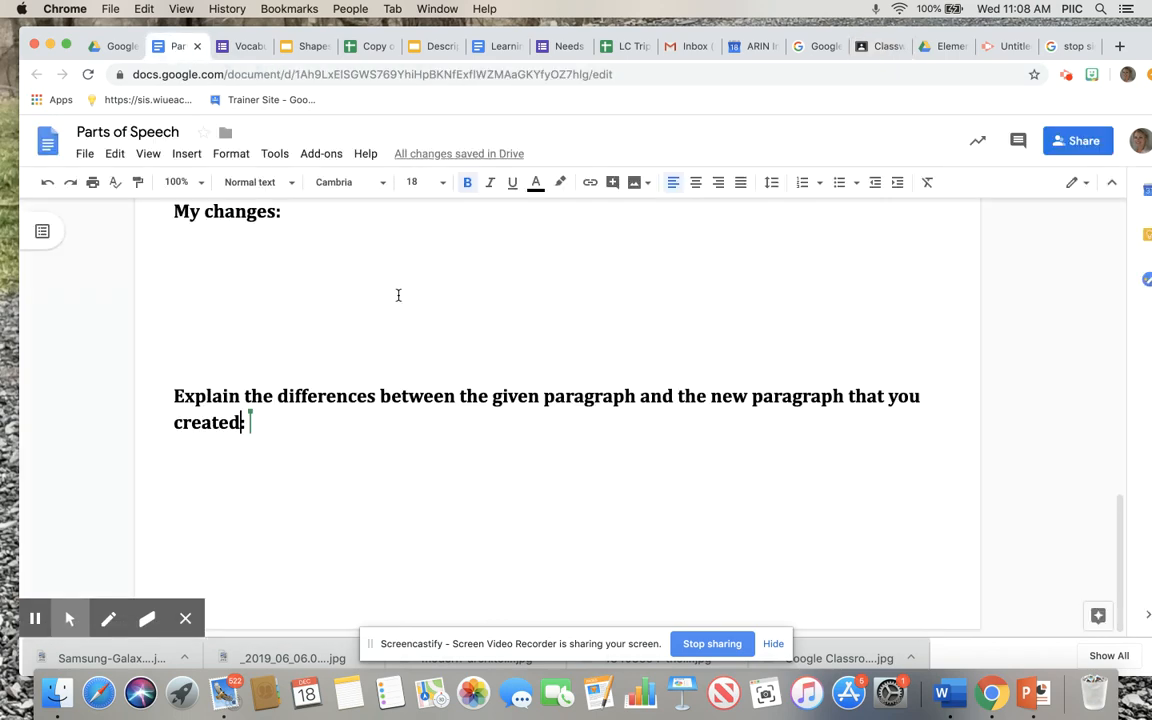
scroll(400, 297, up, 10)
scroll(404, 299, up, 4)
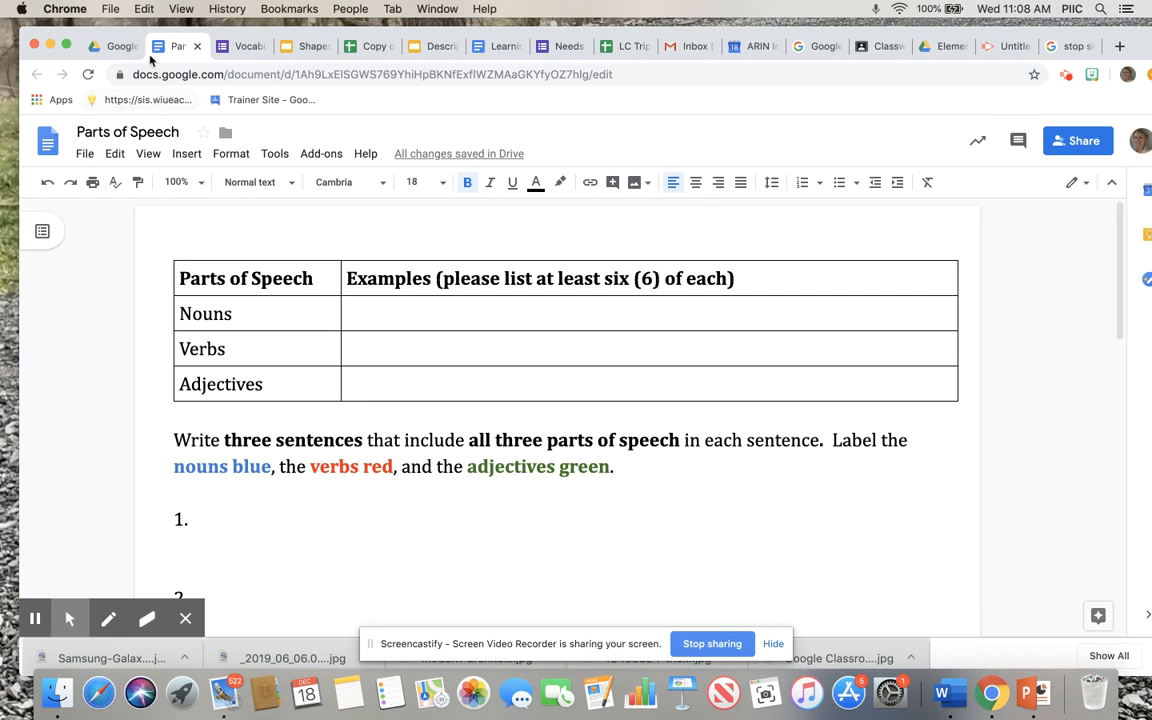
Step: Switch to the Vocabulary form in Google Forms and view the start of the Vocabulary Quiz
click(240, 46)
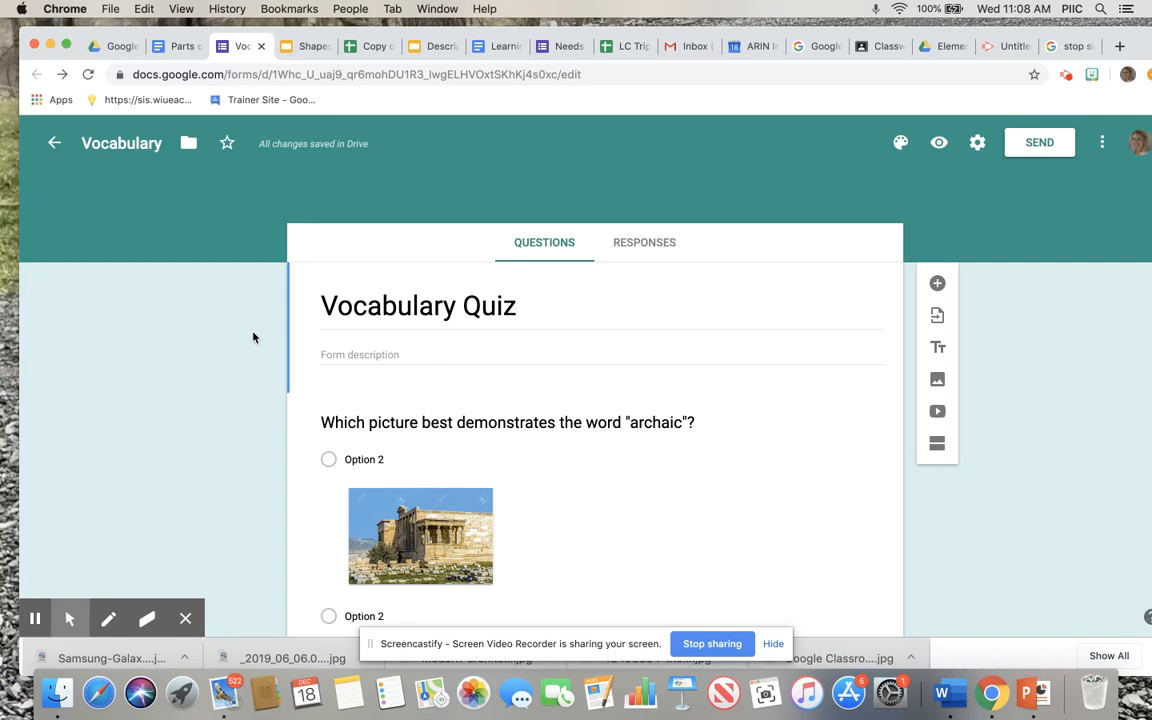
scroll(253, 337, down, 1)
scroll(253, 337, up, 1)
Step: Return to the Google Classroom Elementary Level folder in Google Drive and show the Google Forms choice for new files, without creating one
click(117, 50)
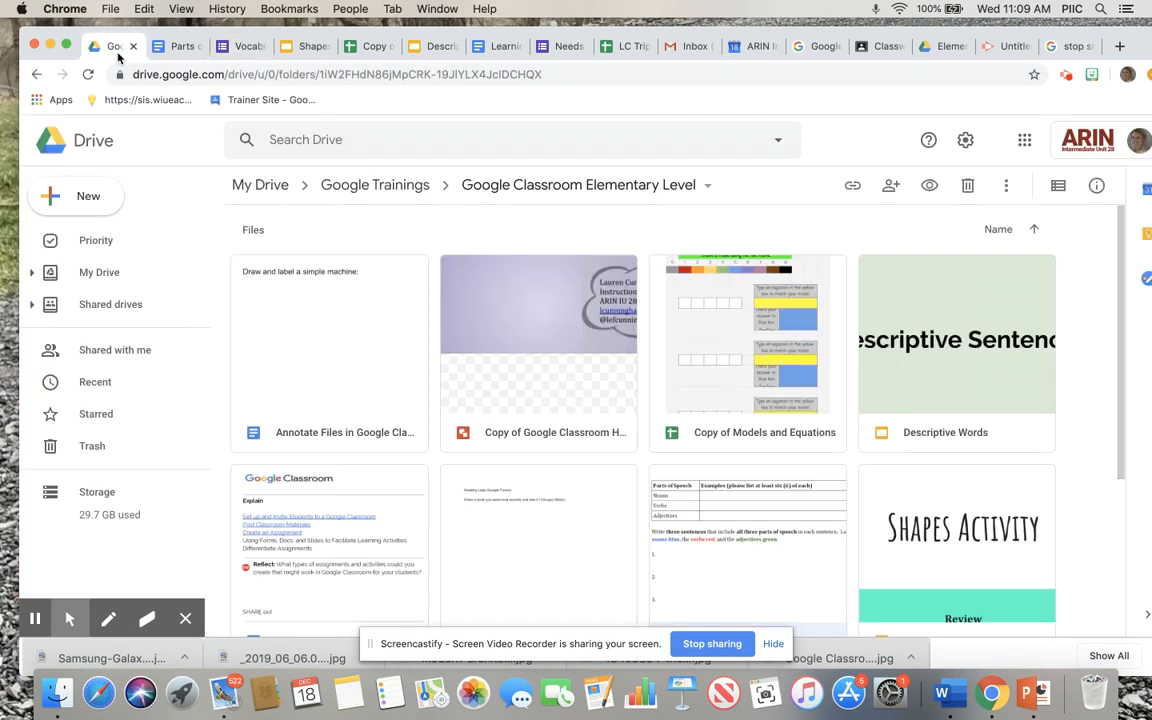
click(91, 193)
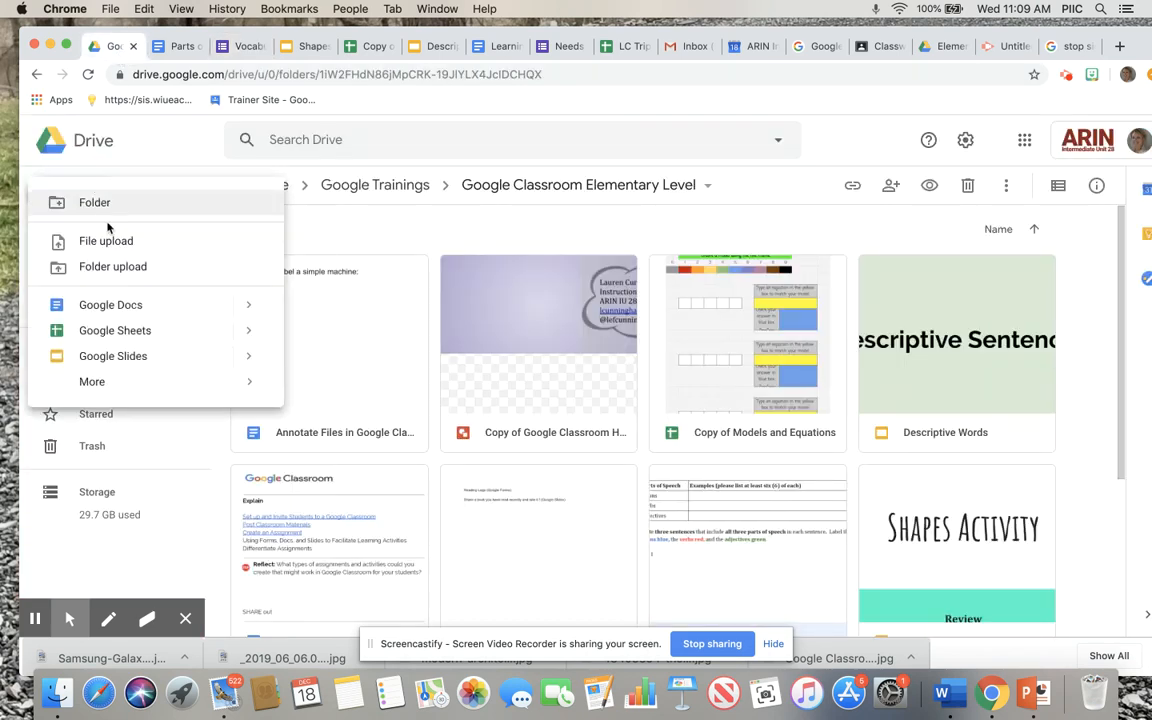
click(100, 384)
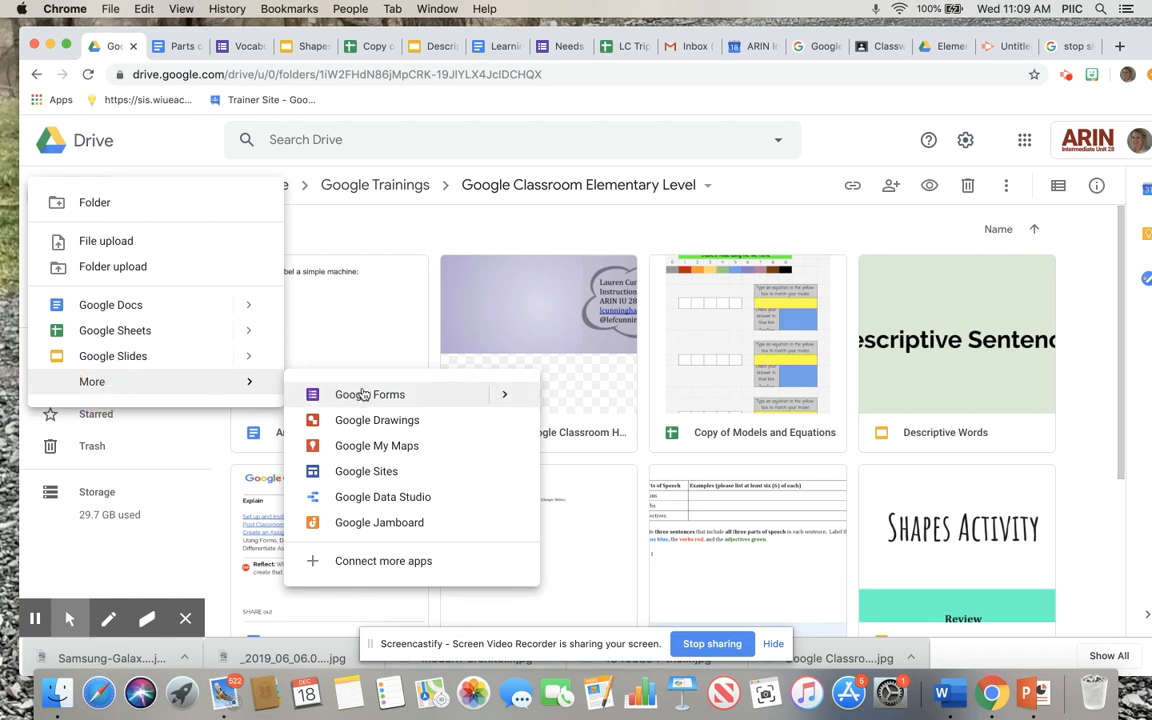
Step: Return to the Vocabulary form and examine the "archaic" question with its picture answer options
click(237, 46)
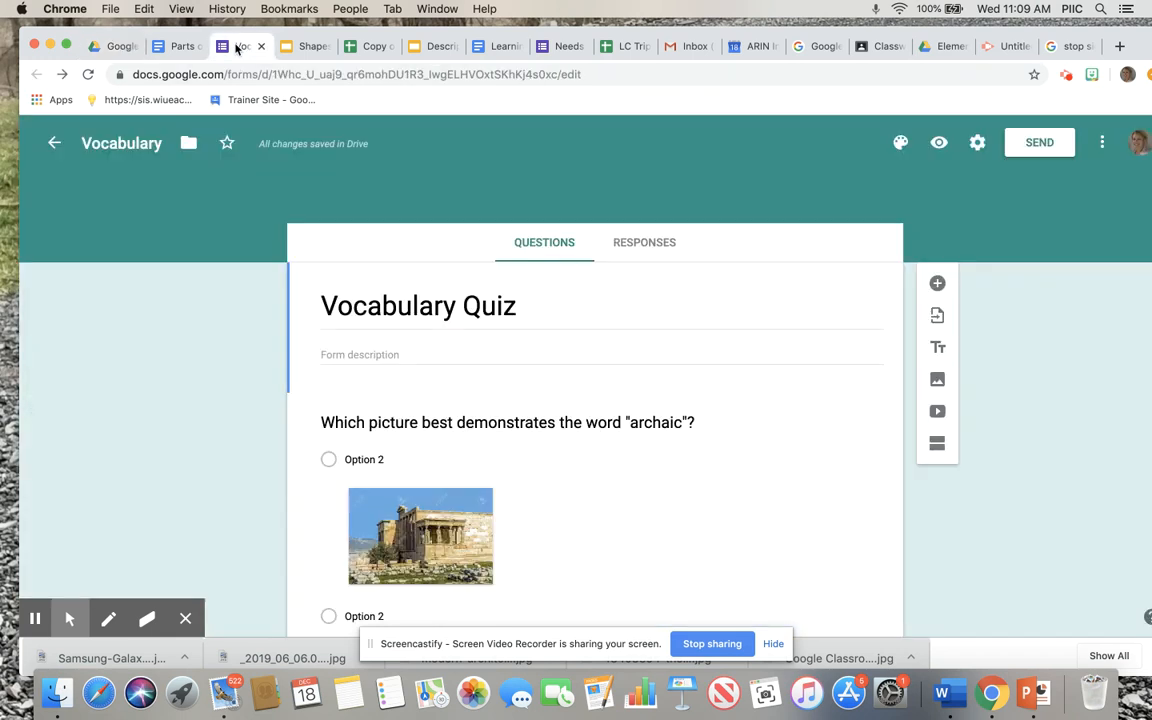
scroll(267, 321, down, 5)
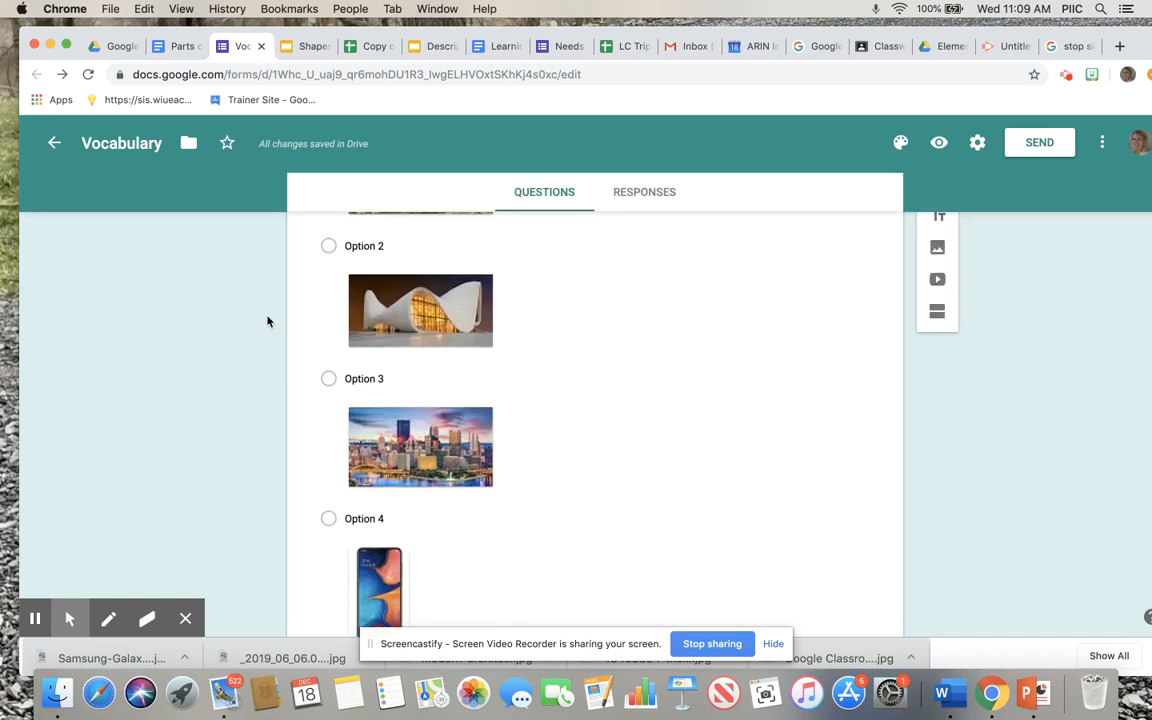
scroll(267, 321, up, 5)
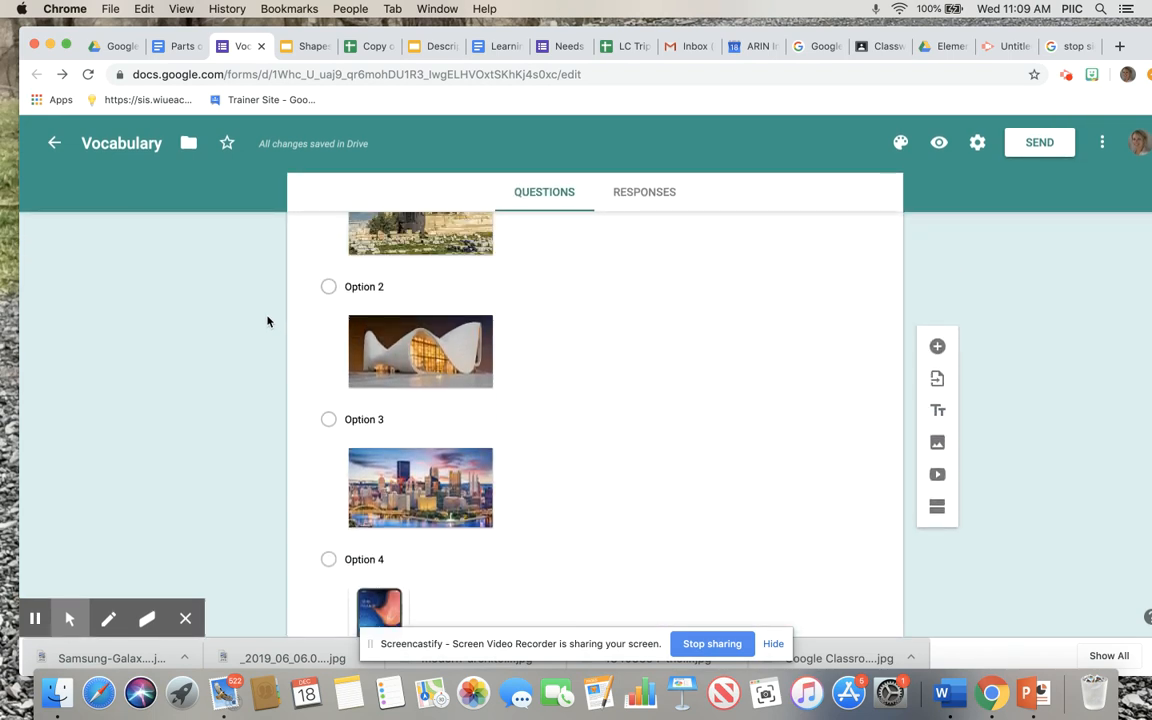
scroll(267, 321, up, 3)
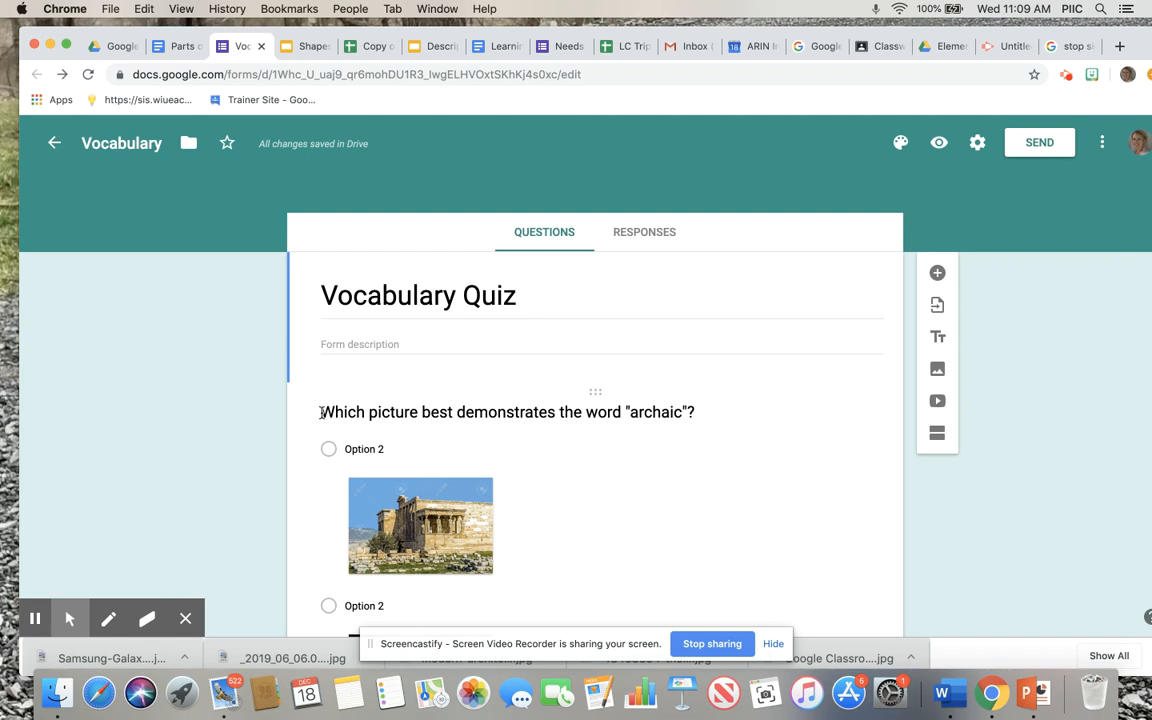
scroll(436, 414, down, 2)
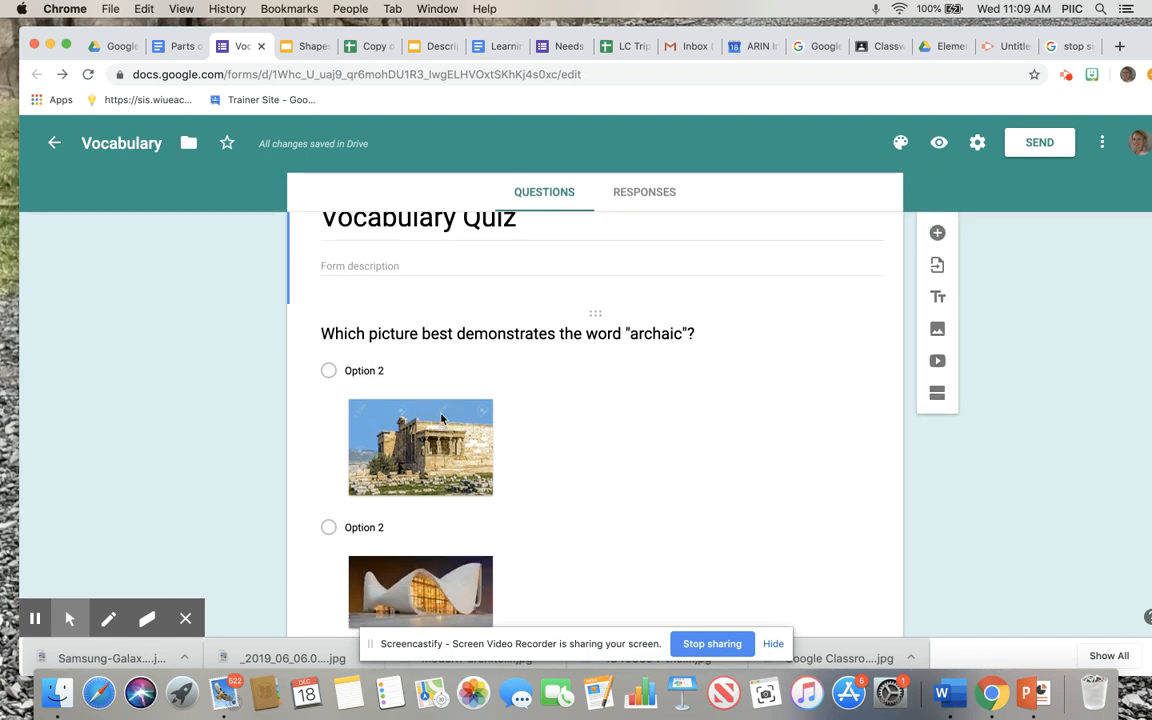
scroll(441, 419, down, 2)
scroll(419, 373, down, 2)
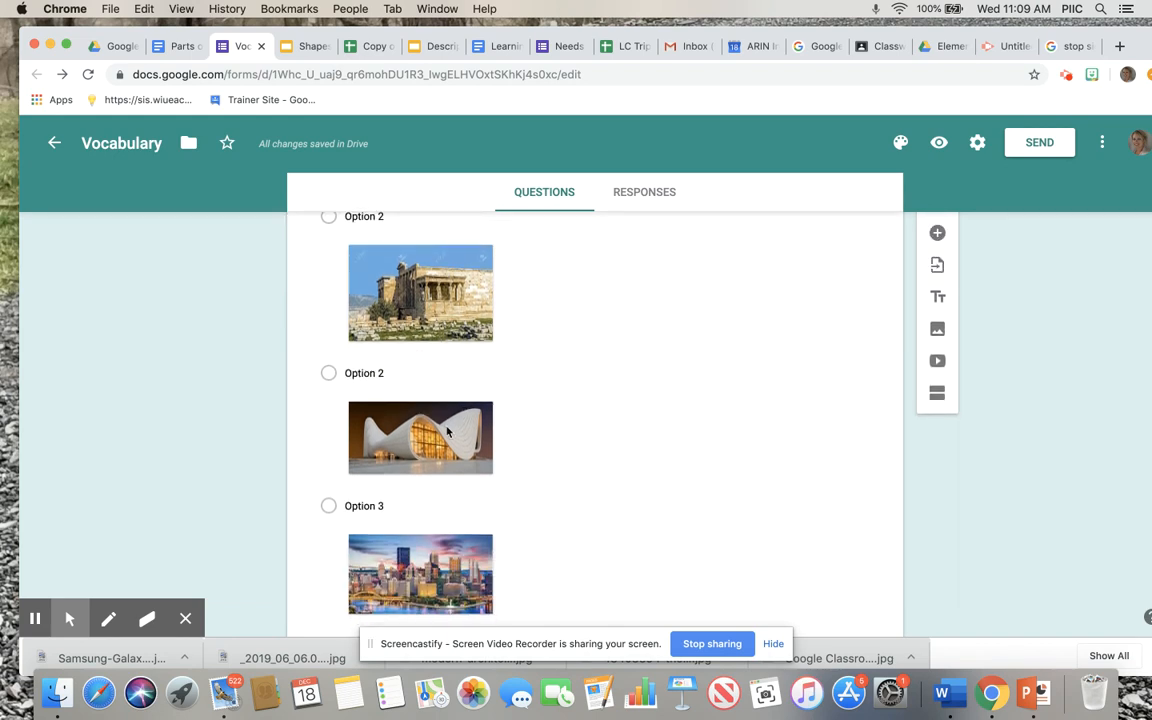
scroll(447, 431, down, 3)
scroll(460, 400, up, 8)
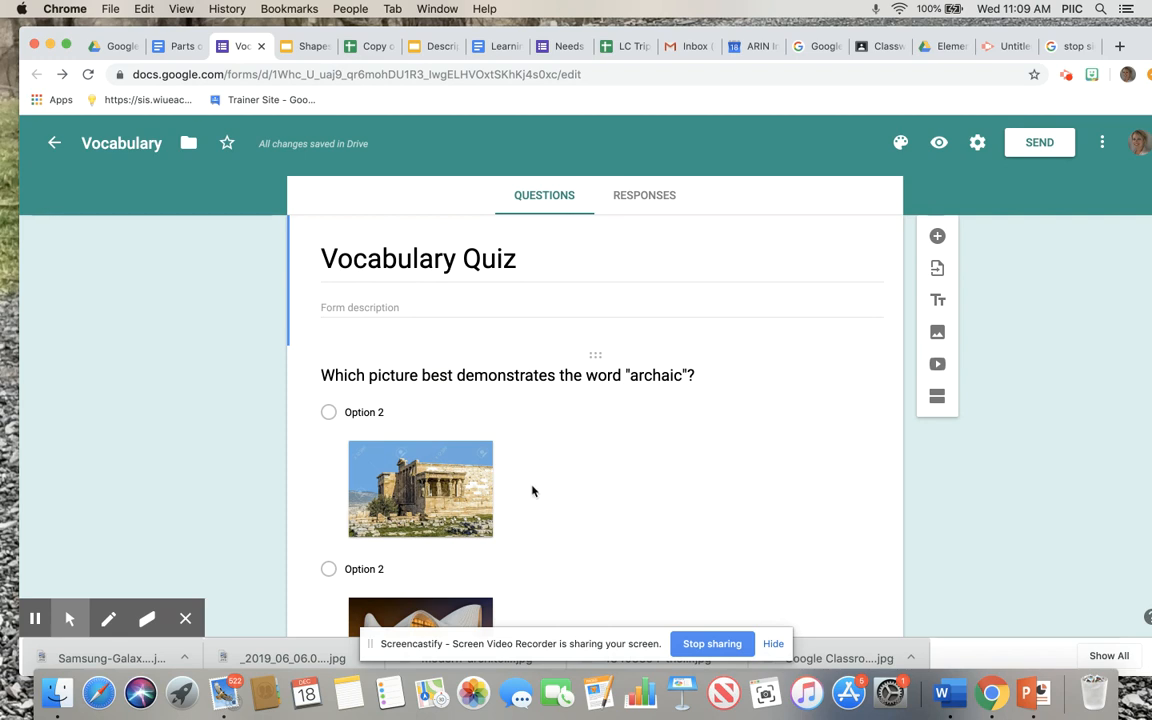
Step: Rename the first answer option of the "archaic" question, the one with the ancient building picture, to "Option 1"
click(508, 372)
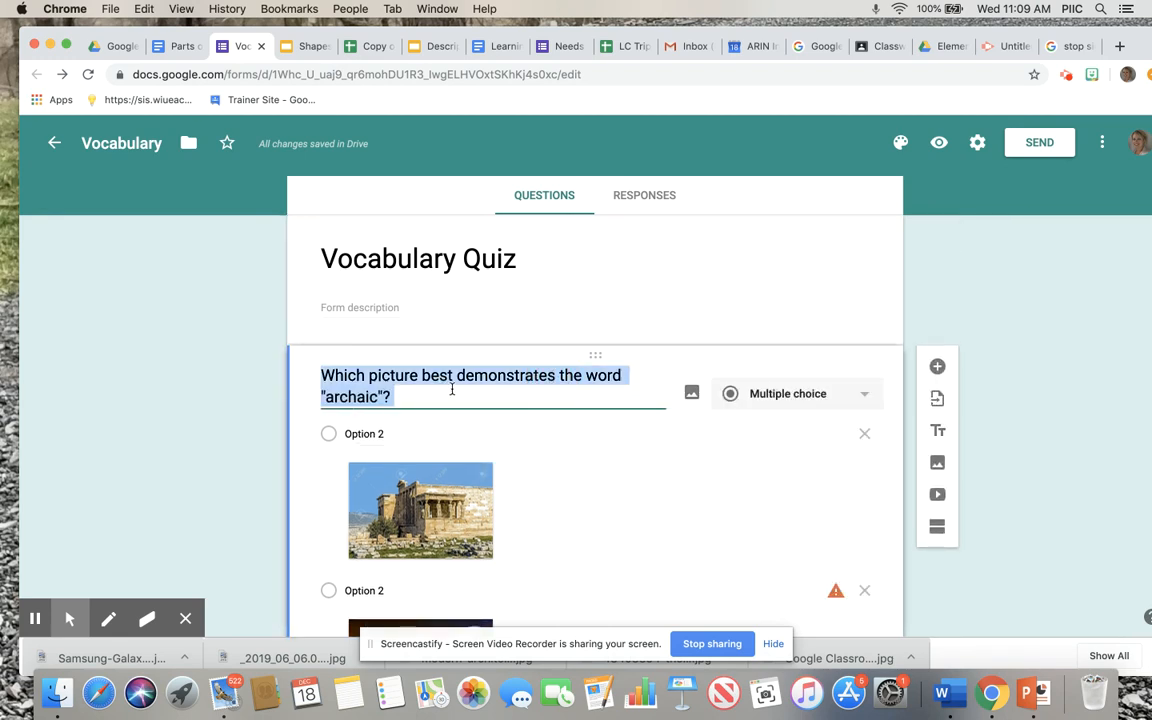
scroll(504, 396, down, 1)
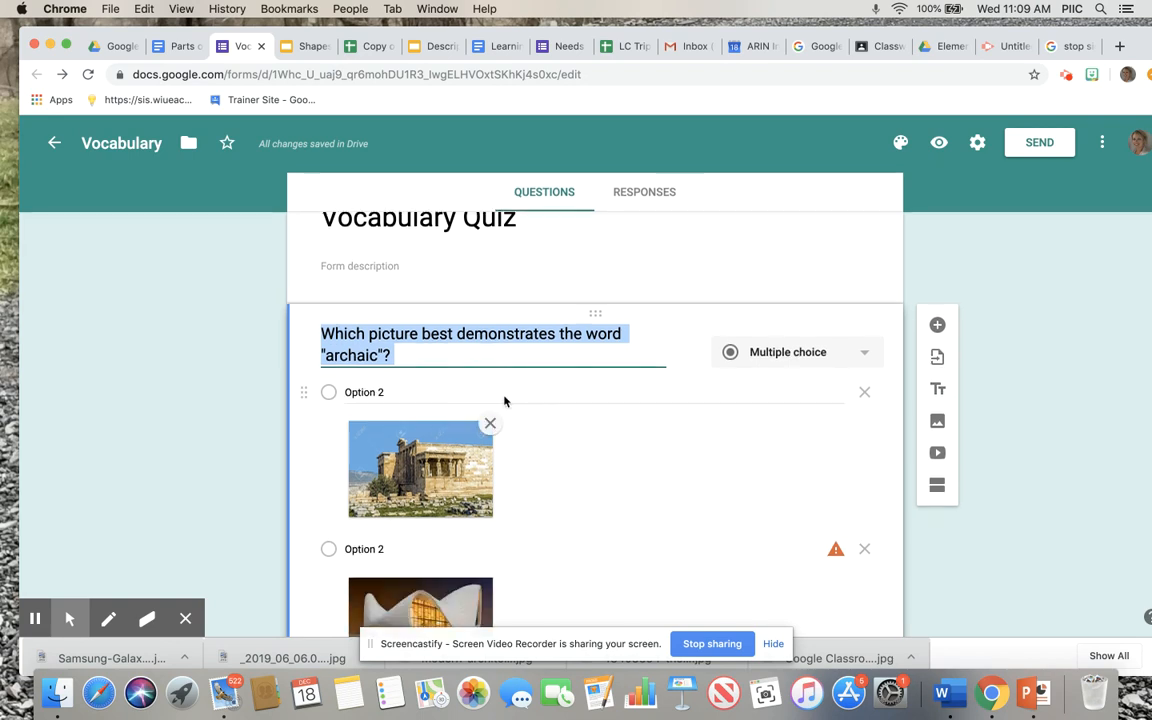
click(549, 393)
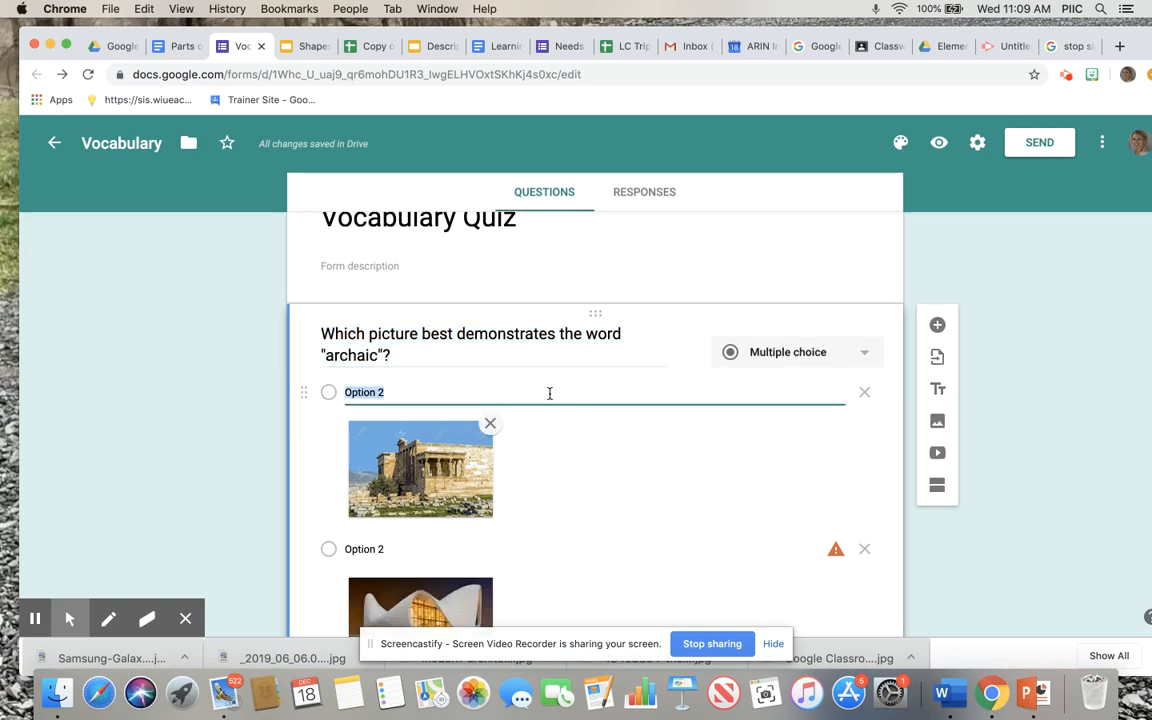
scroll(549, 393, up, 1)
scroll(548, 398, down, 4)
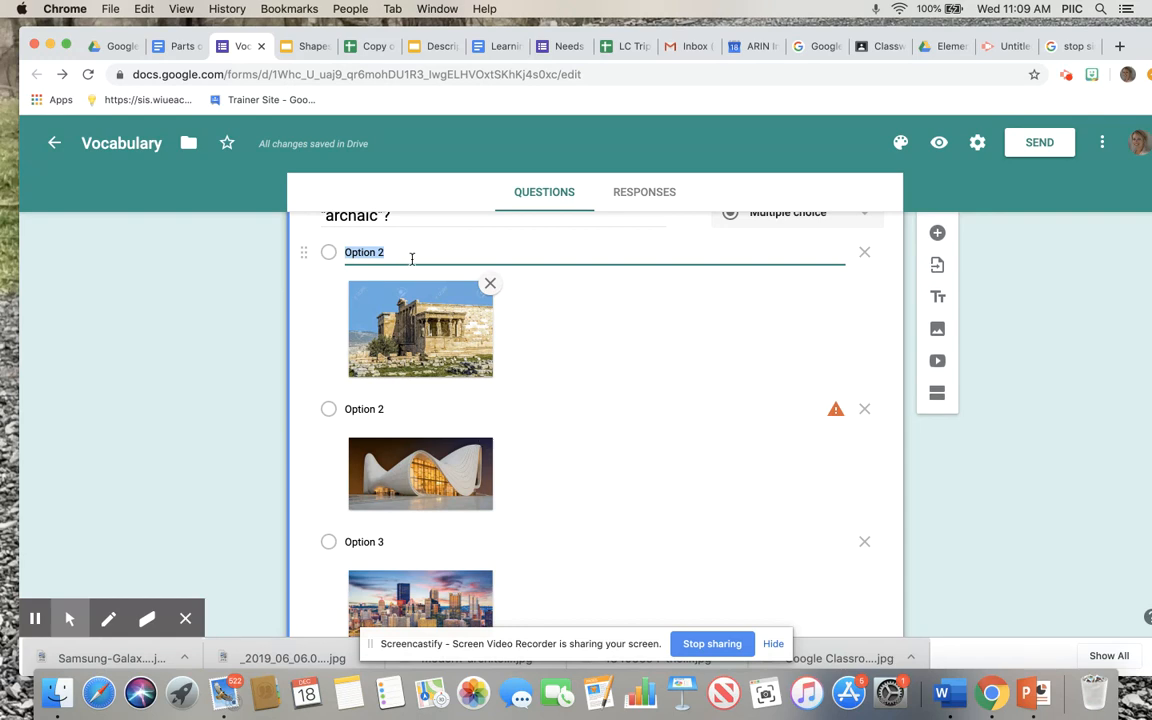
text(Option 1)
click(136, 311)
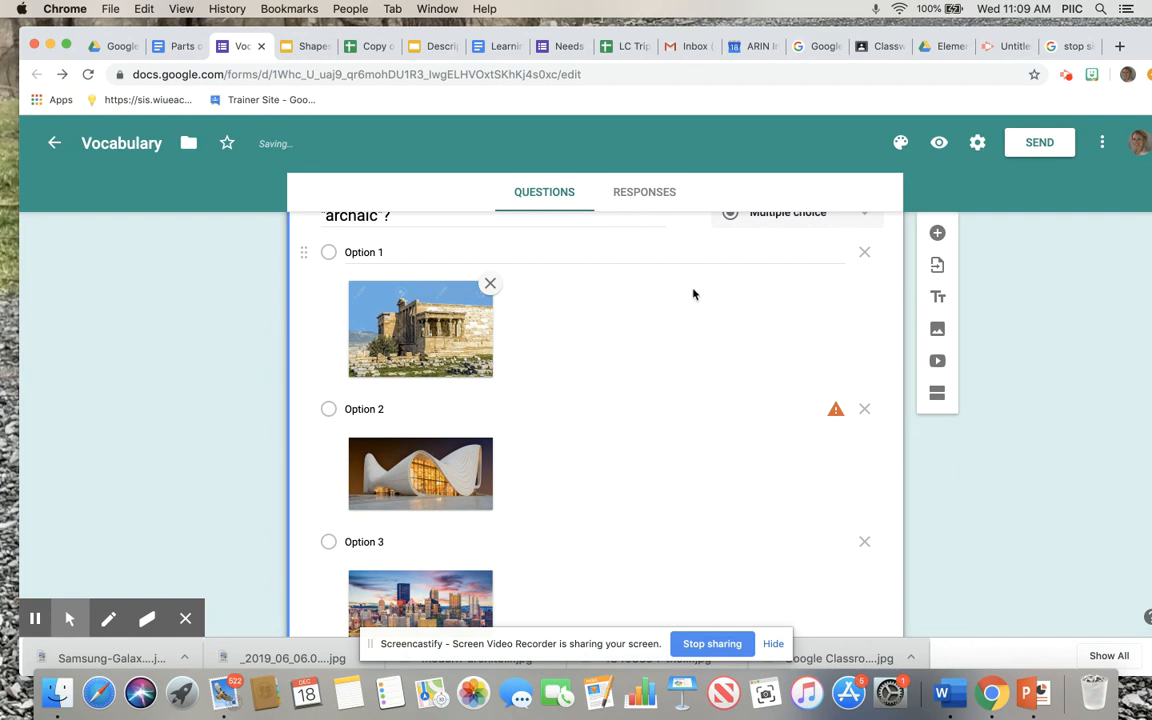
click(760, 255)
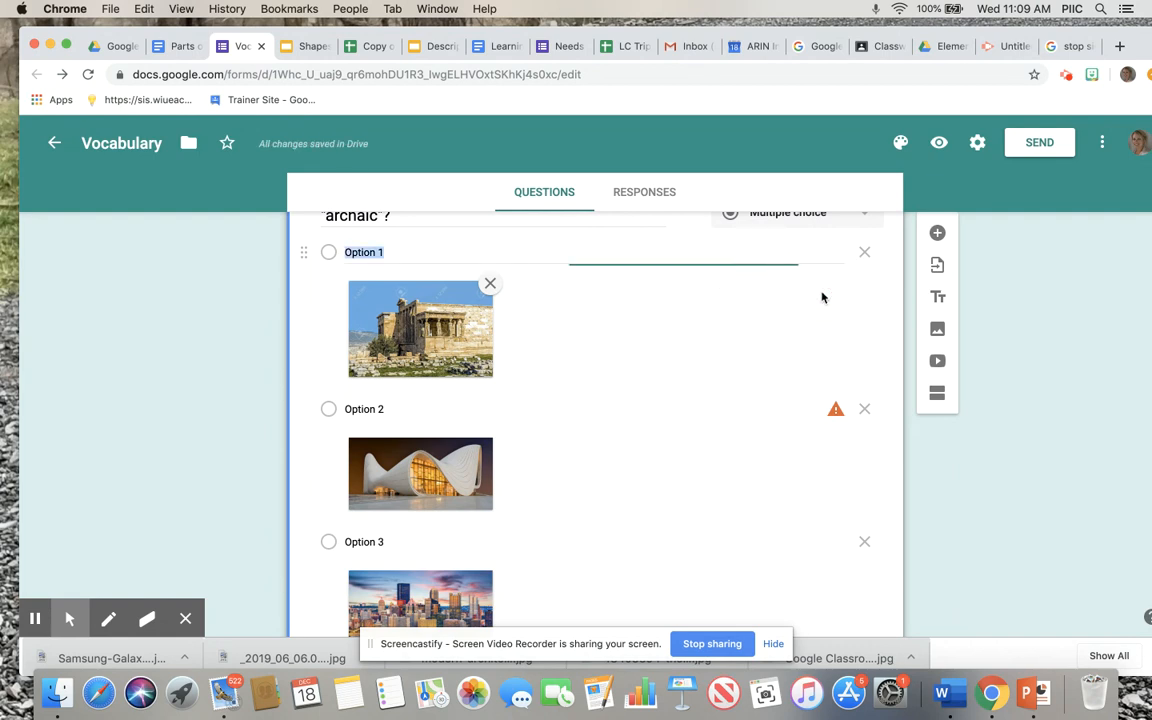
Step: Add a fifth answer option after the phone picture in the "archaic" question and remove it again
scroll(684, 314, up, 5)
click(594, 457)
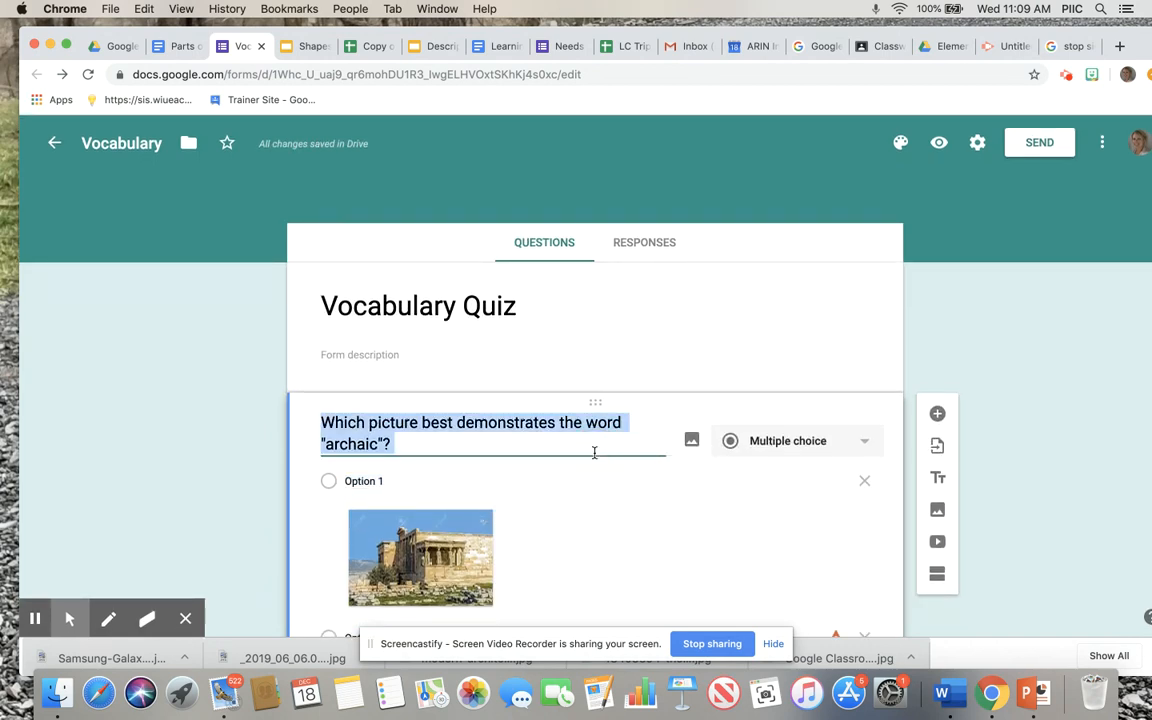
scroll(594, 420, down, 2)
click(589, 370)
scroll(590, 371, down, 10)
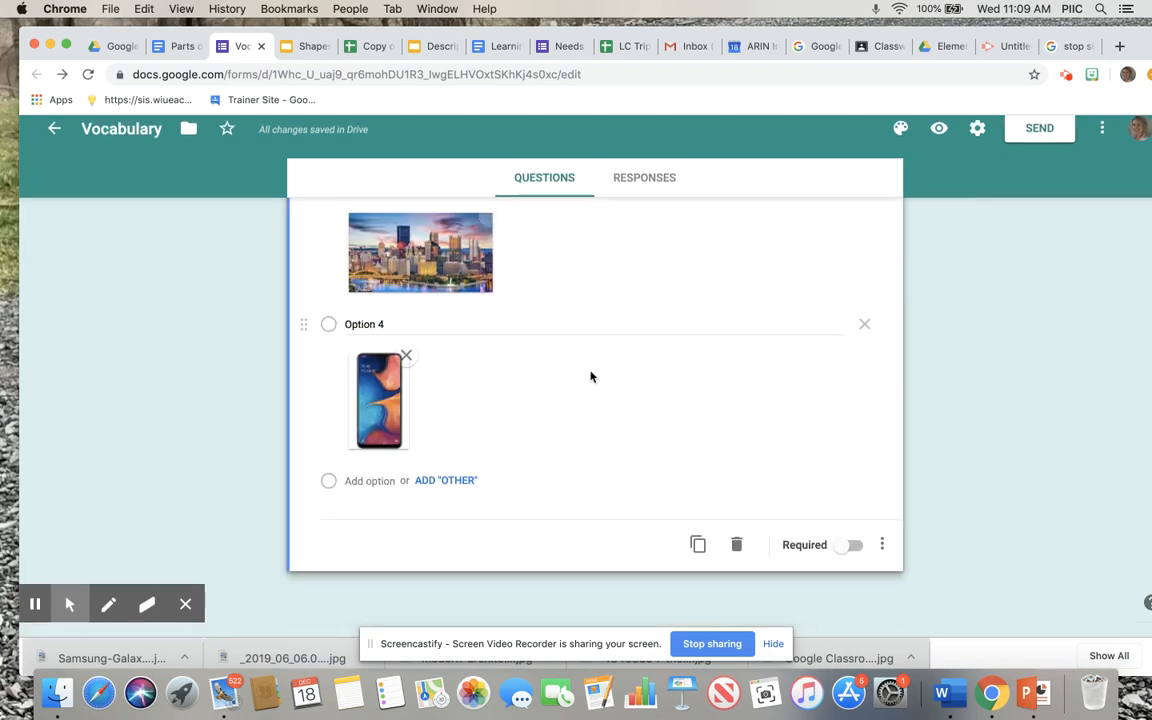
click(380, 494)
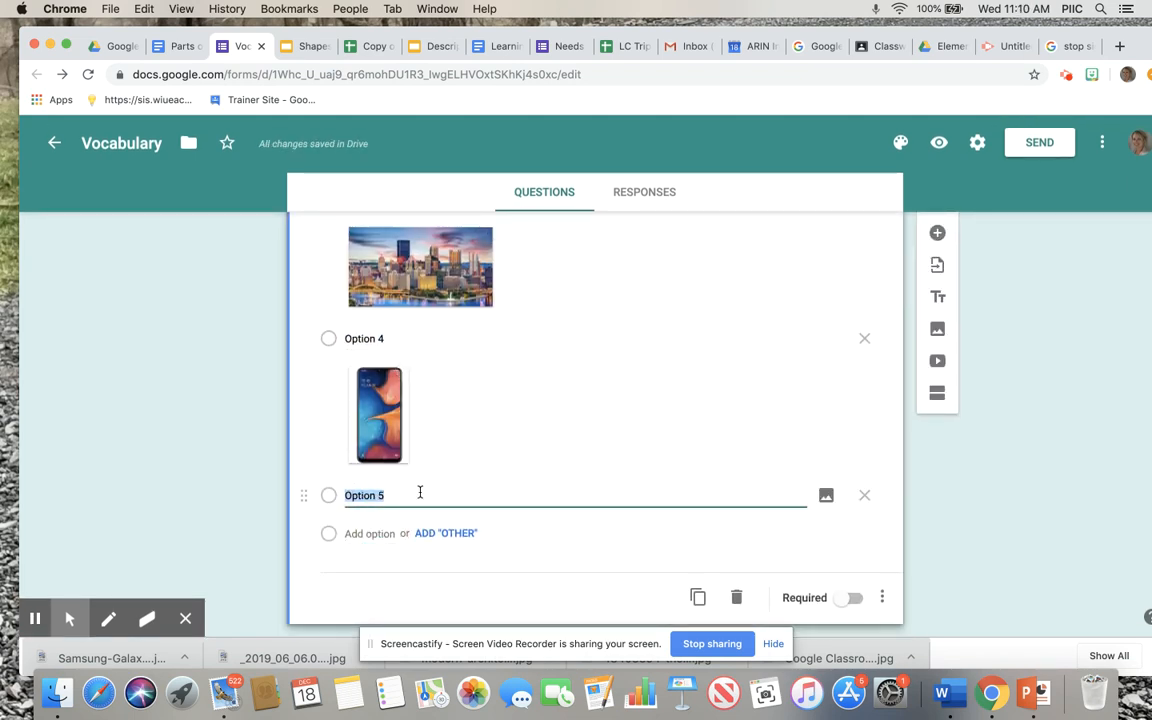
click(865, 495)
scroll(717, 411, up, 5)
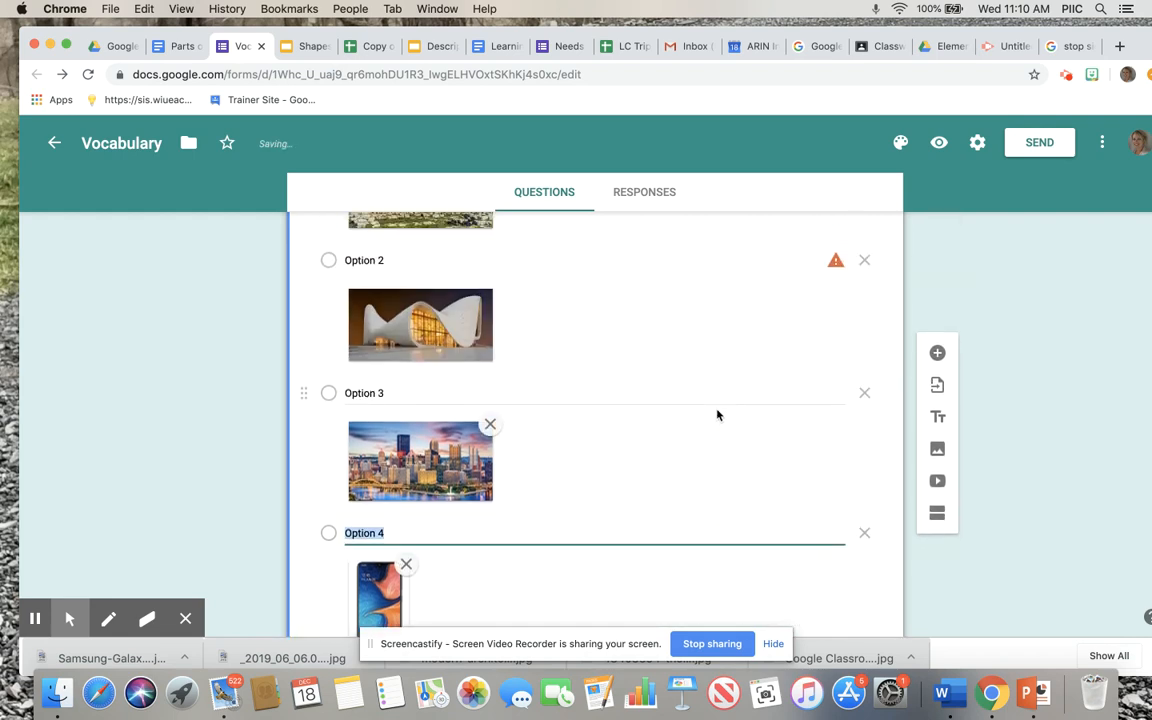
Step: Turn the Vocabulary form into a quiz in its settings so that questions can have point values and auto-grading
scroll(717, 414, up, 2)
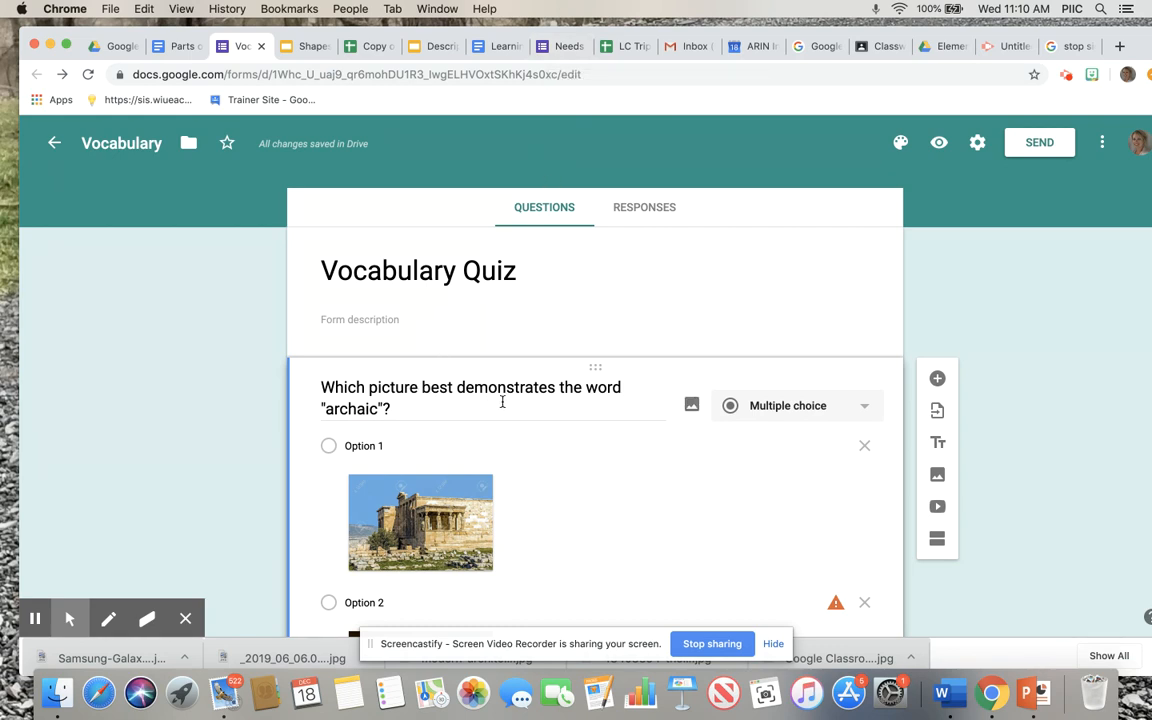
scroll(506, 420, down, 5)
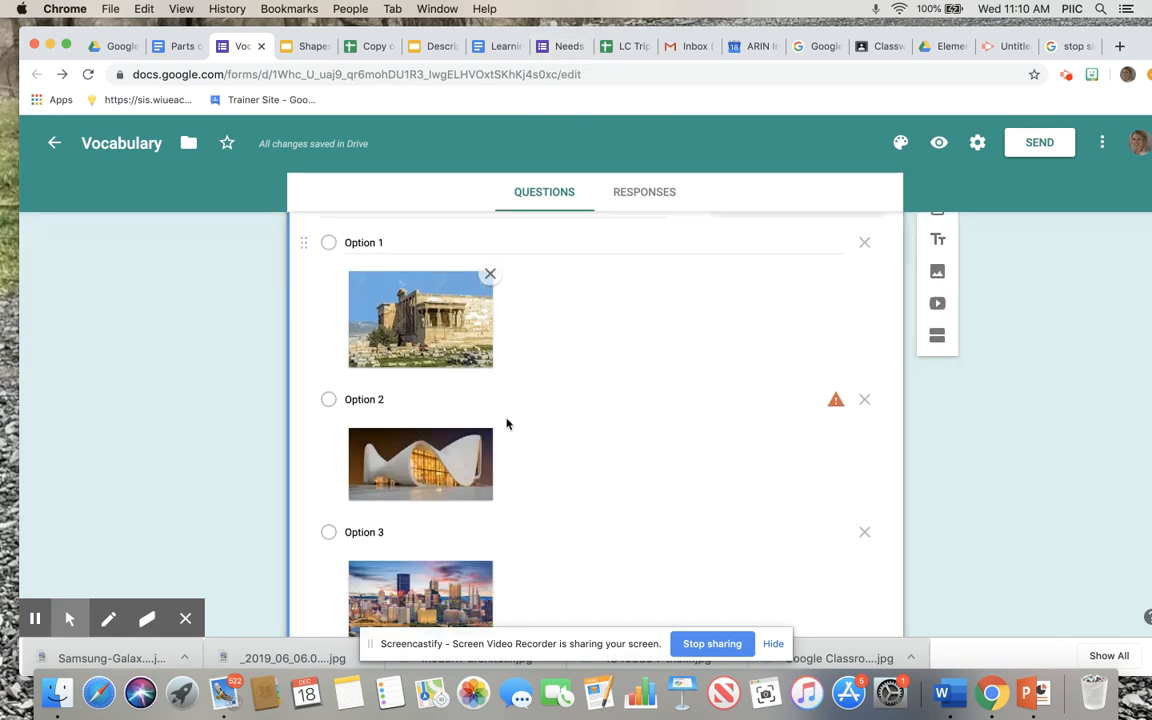
scroll(506, 424, down, 3)
scroll(506, 420, up, 8)
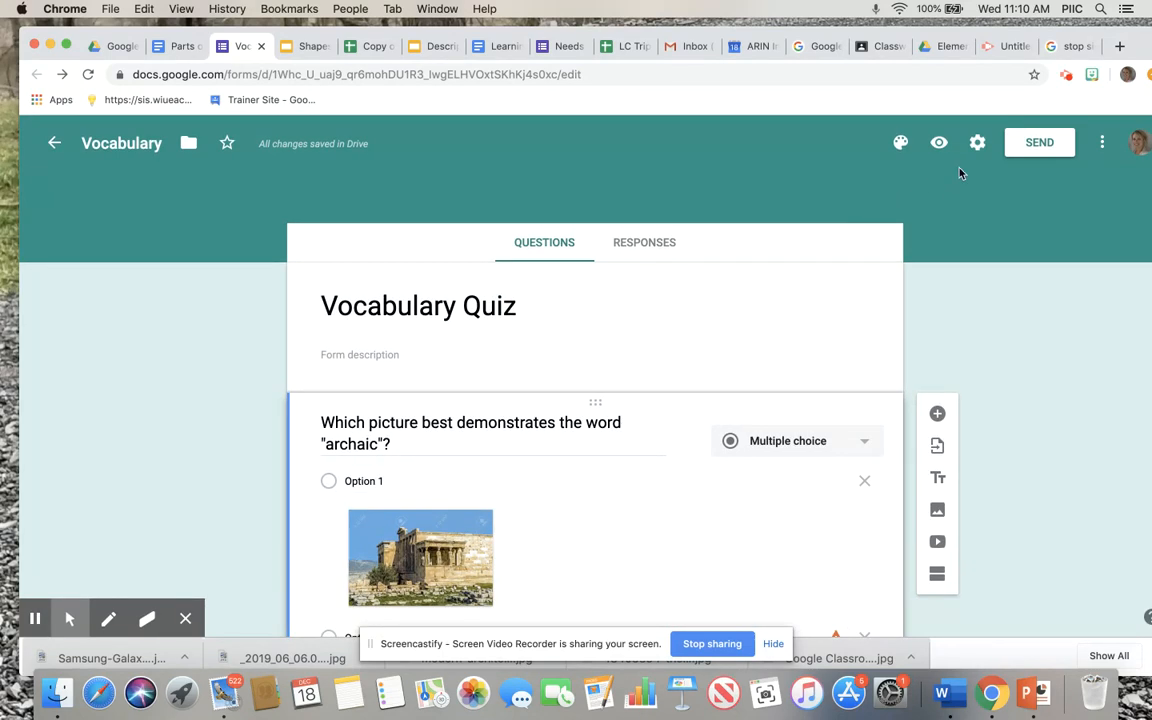
click(978, 146)
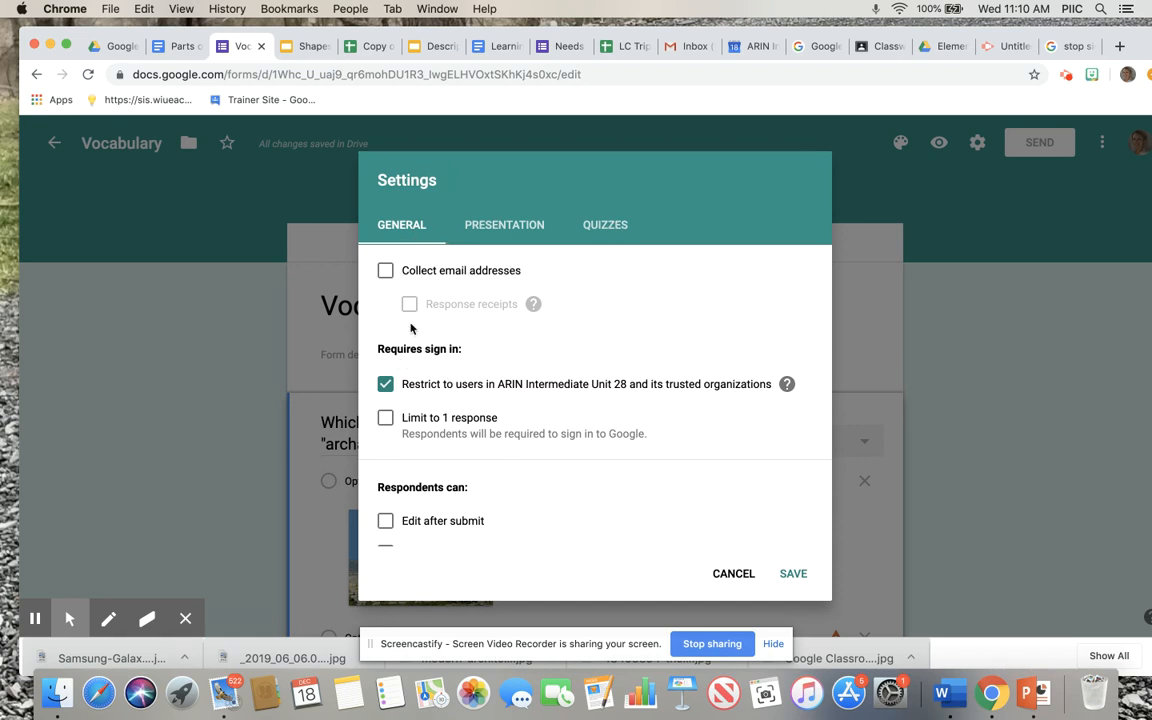
click(603, 230)
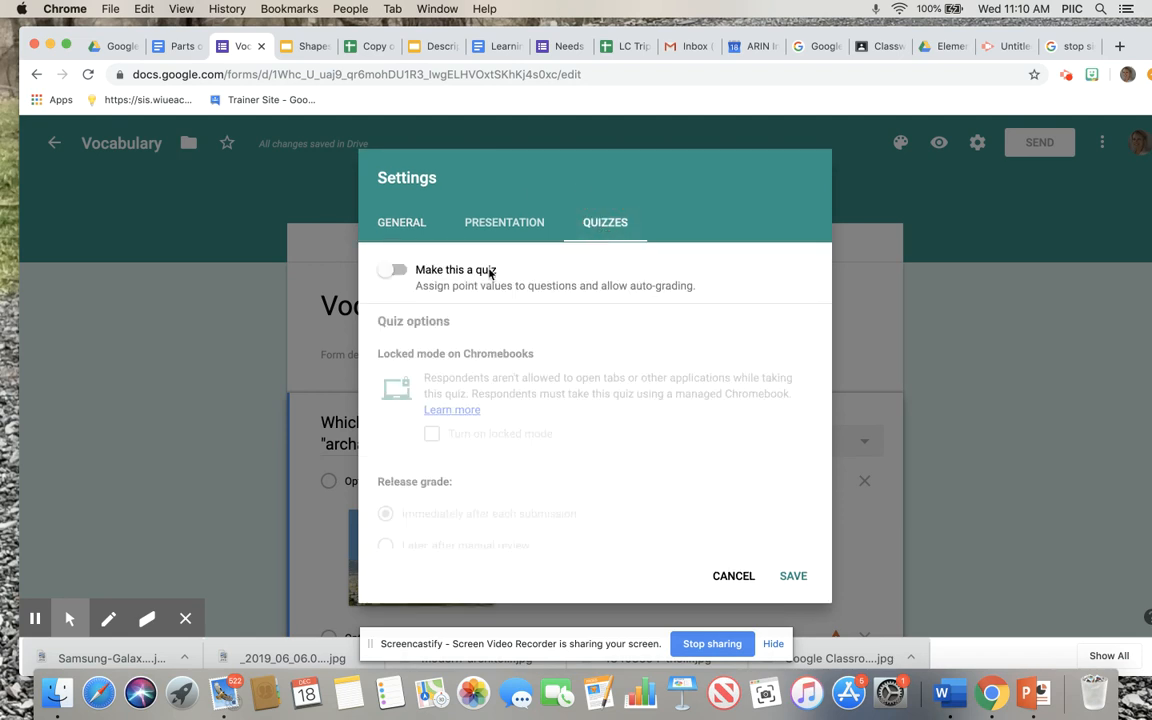
click(394, 277)
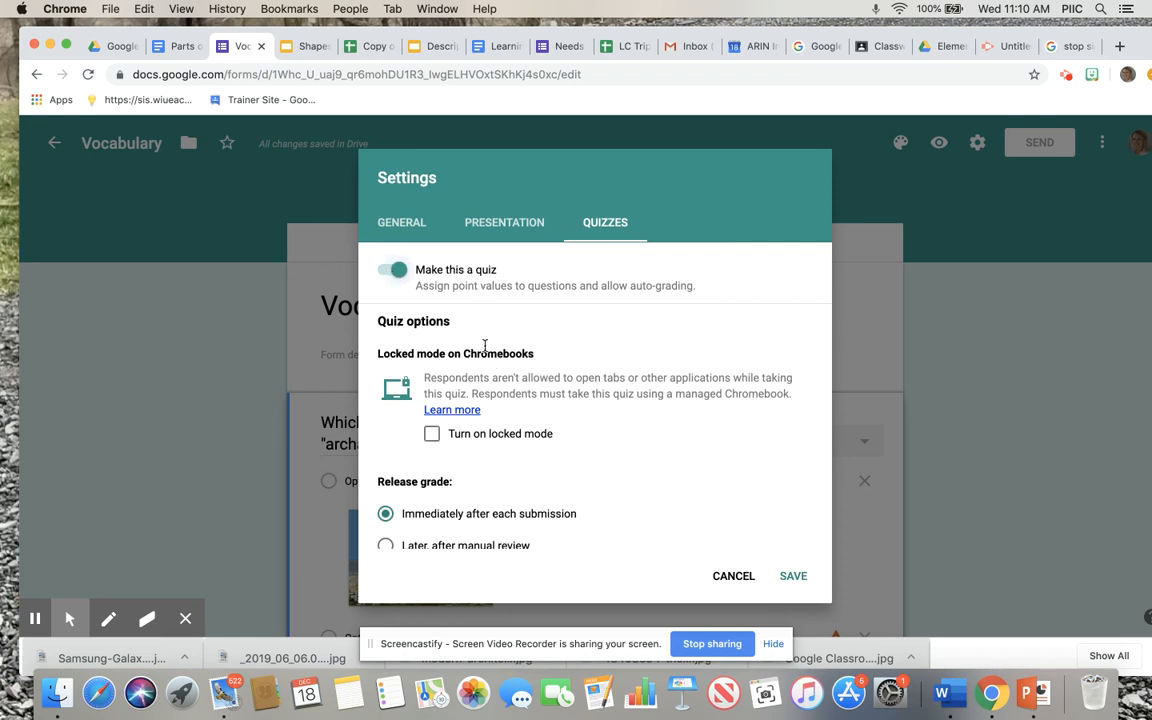
Step: Review the locked mode and respondent visibility options, and set the quiz's grade release to "Later, after manual review"
scroll(505, 375, down, 2)
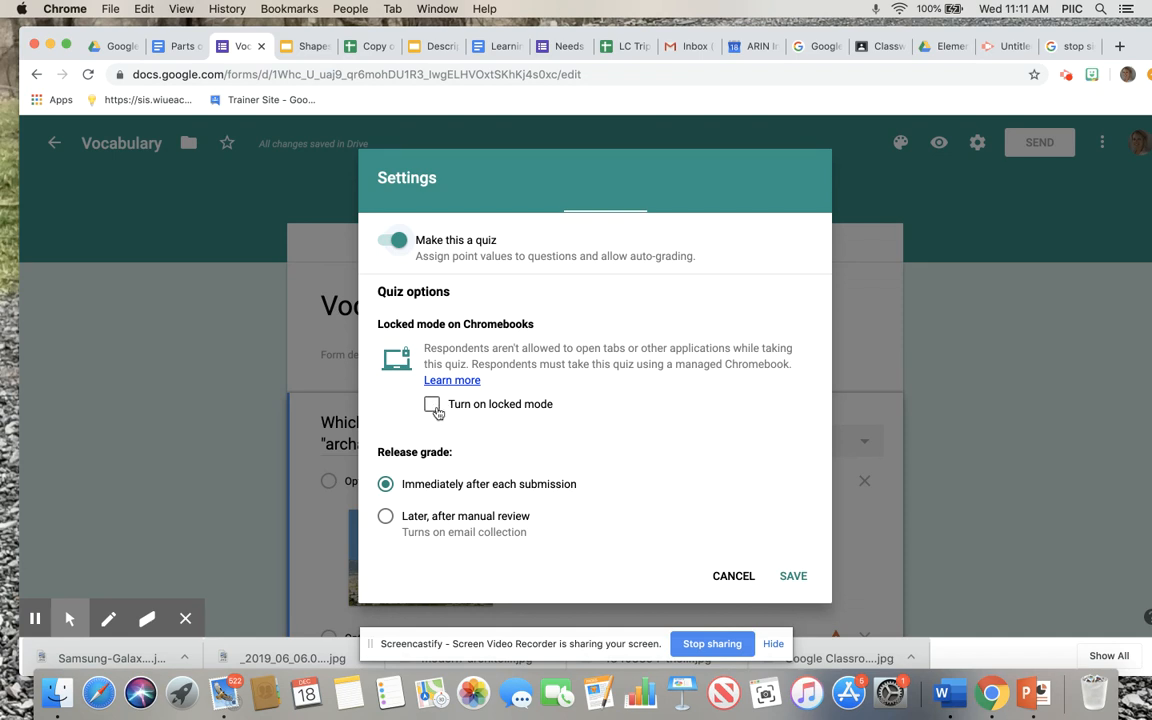
scroll(437, 463, down, 1)
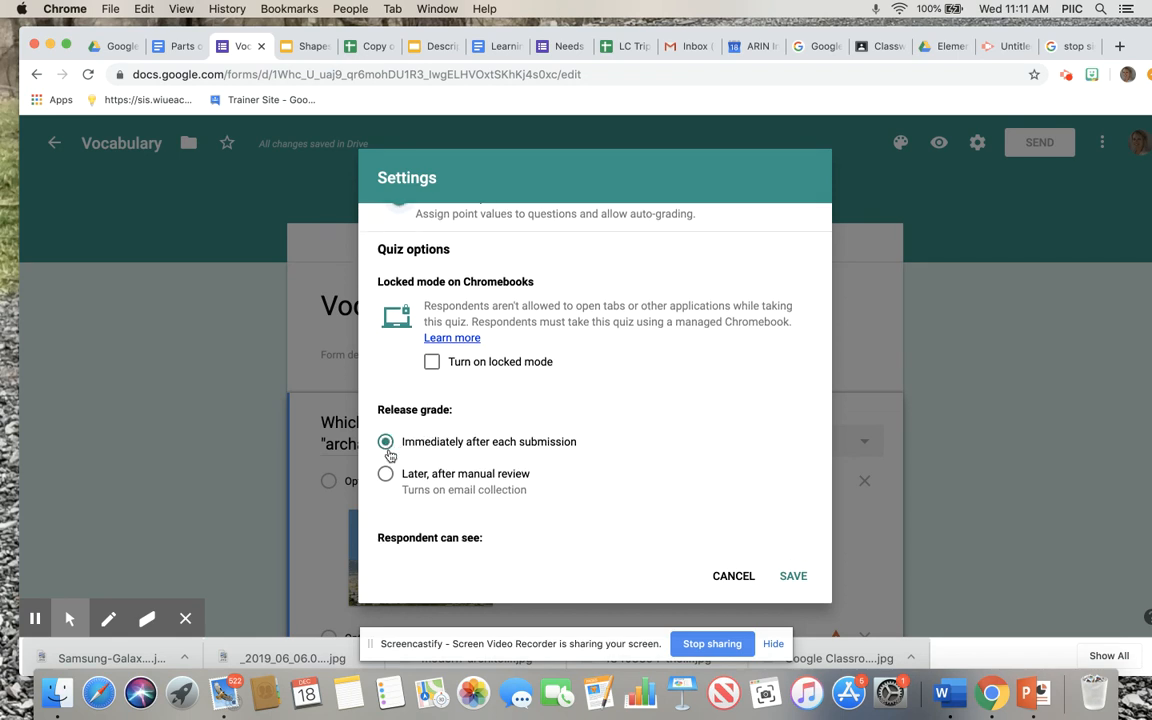
scroll(471, 474, down, 2)
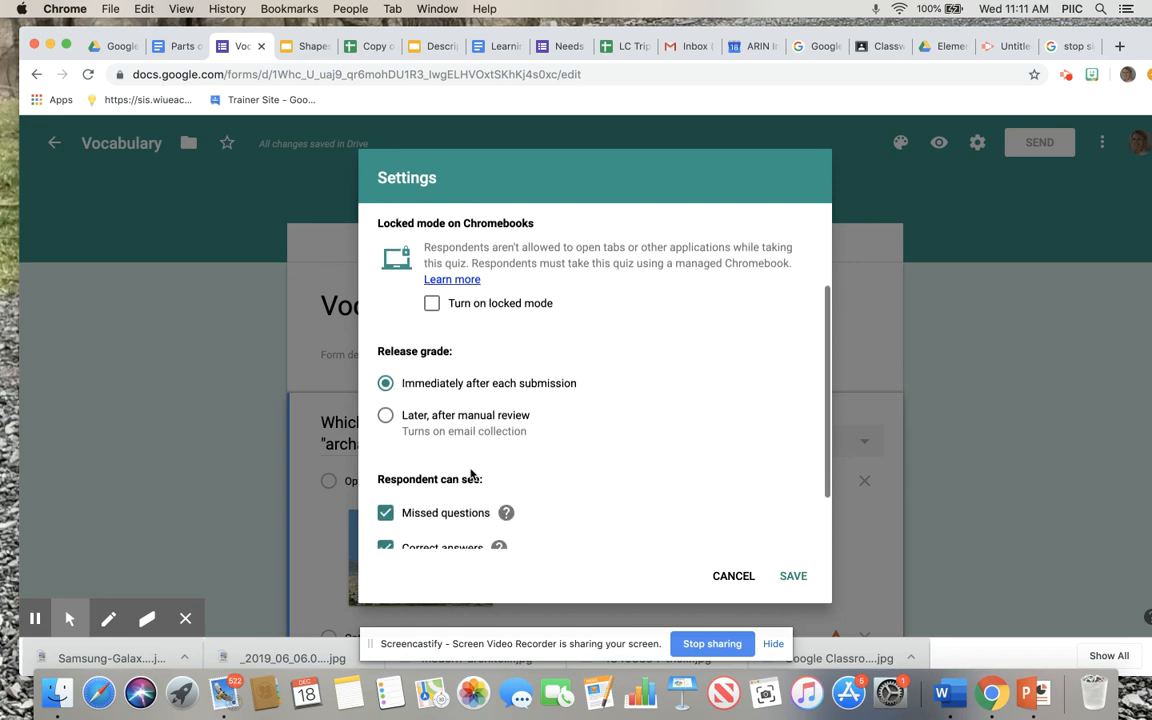
scroll(470, 472, down, 3)
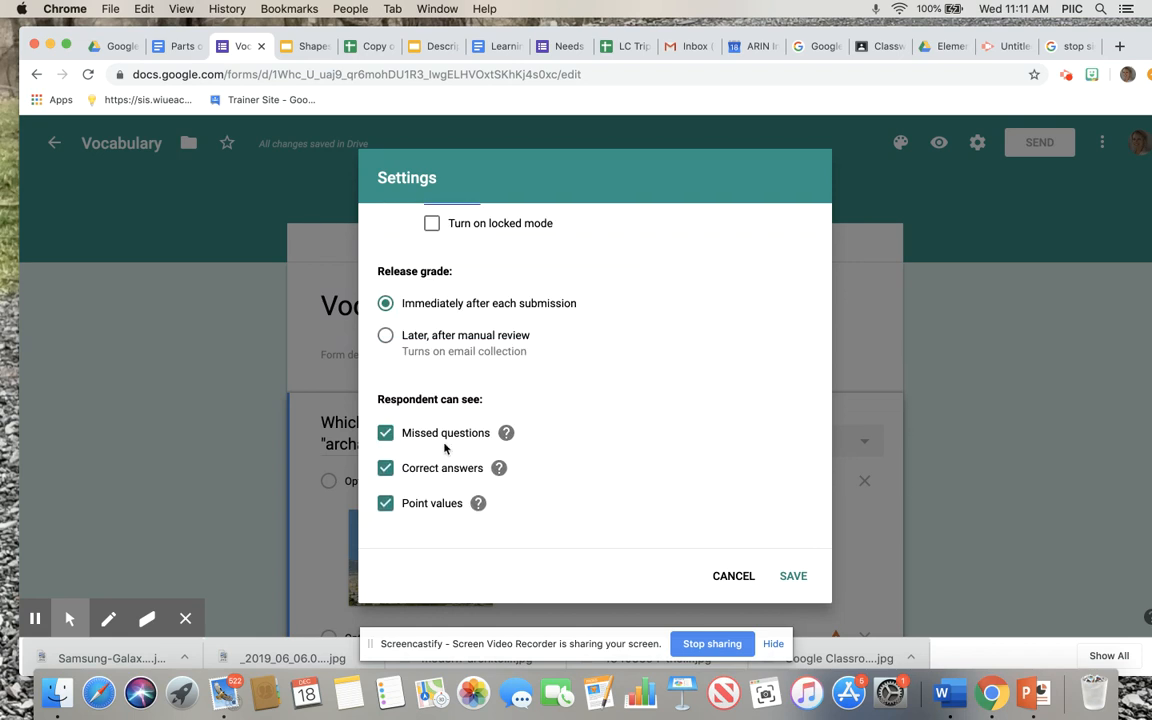
scroll(446, 448, down, 1)
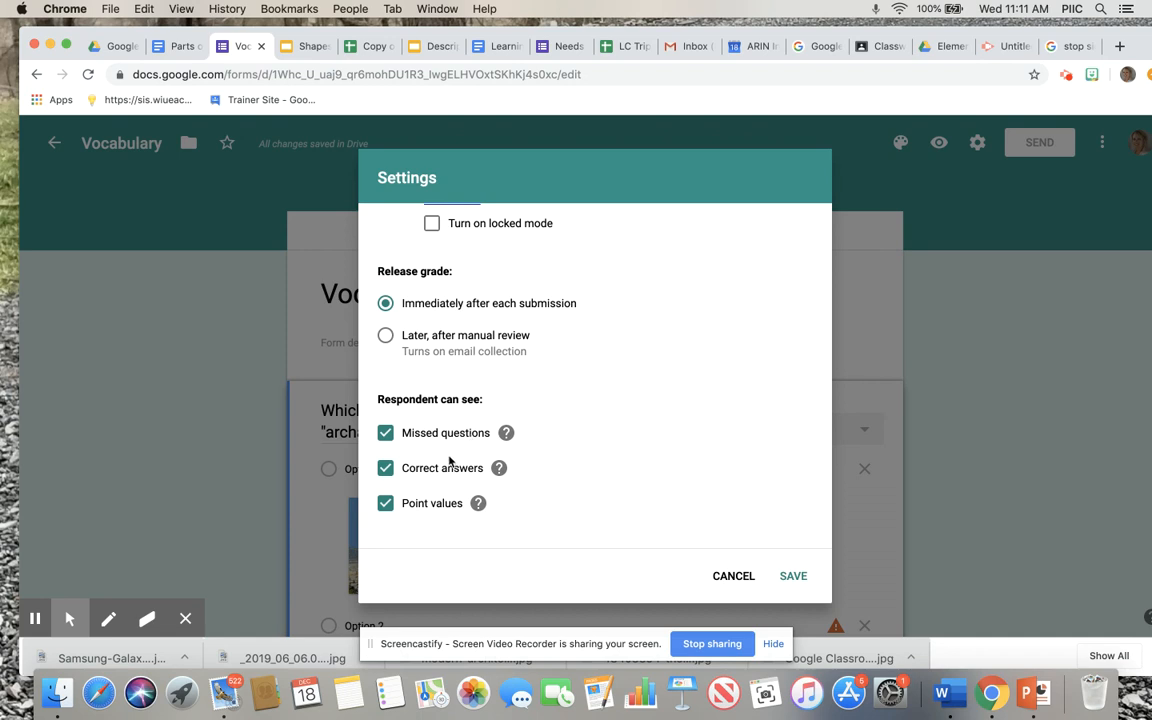
scroll(478, 455, up, 3)
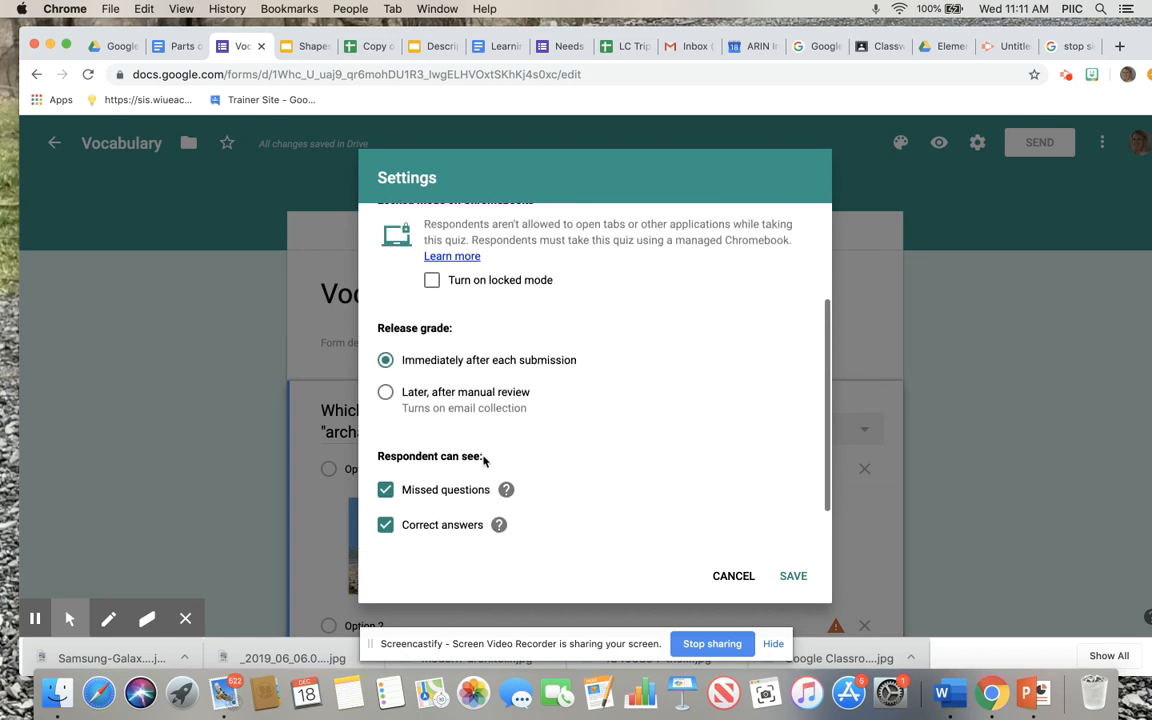
scroll(434, 433, up, 1)
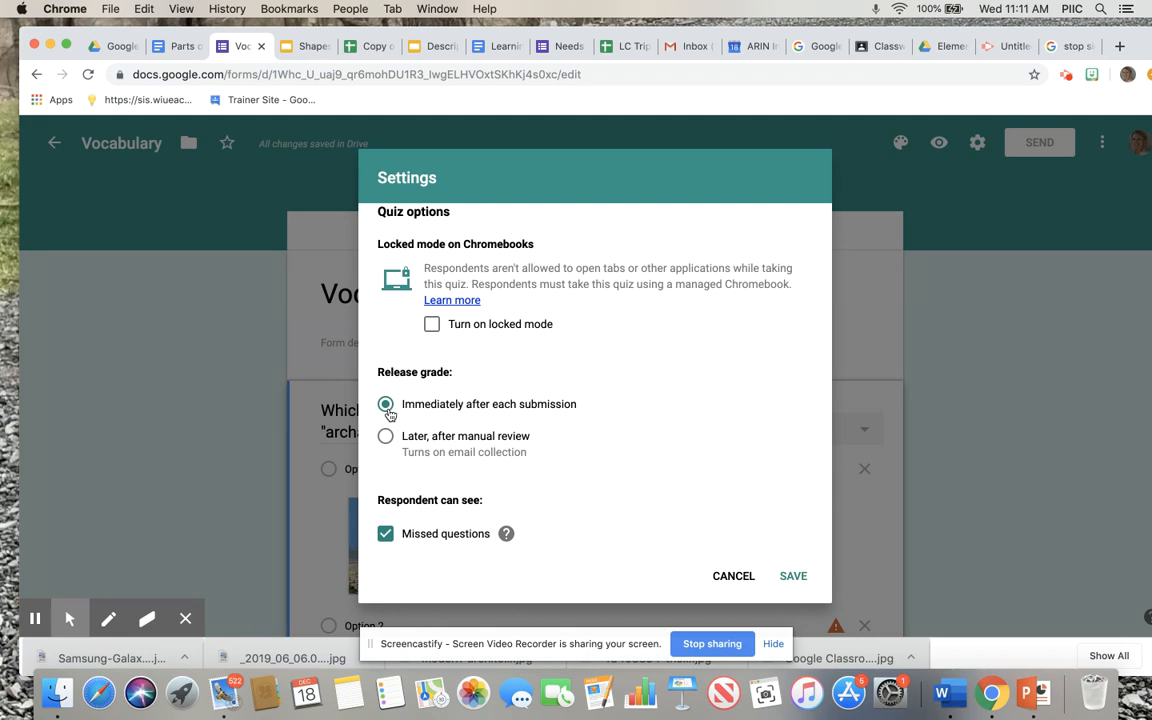
click(386, 437)
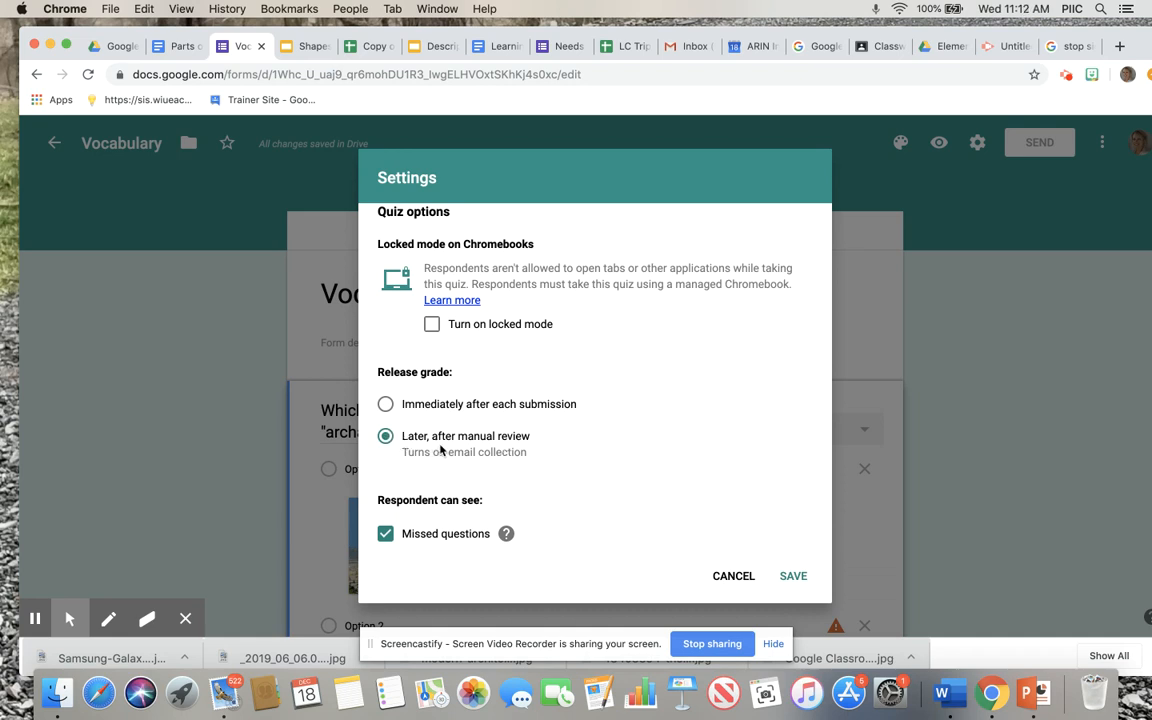
Step: Set the quiz's grade release to "Immediately after each submission" and save the form settings
click(385, 404)
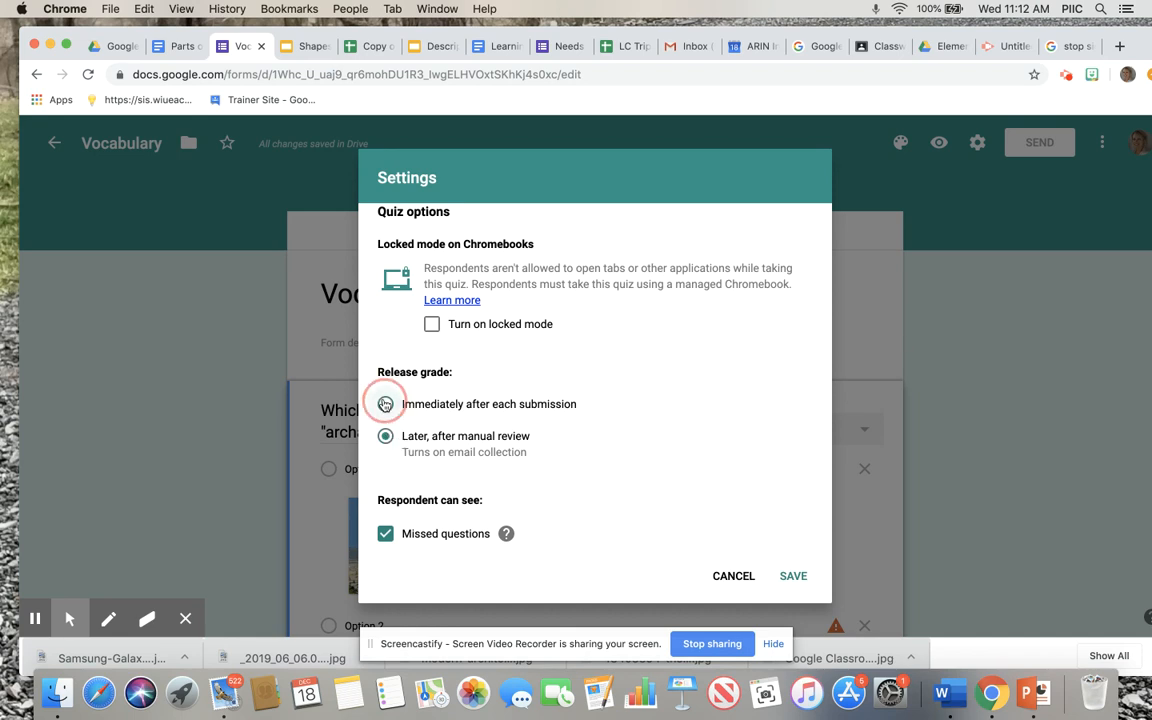
scroll(527, 429, down, 2)
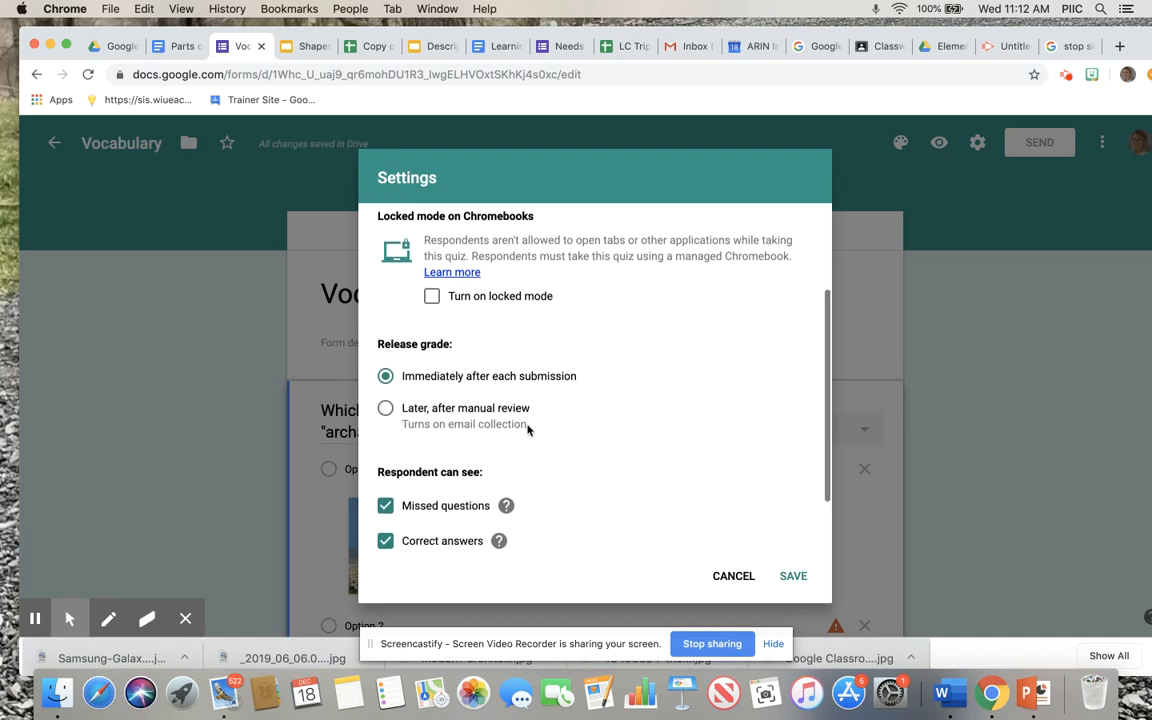
click(793, 576)
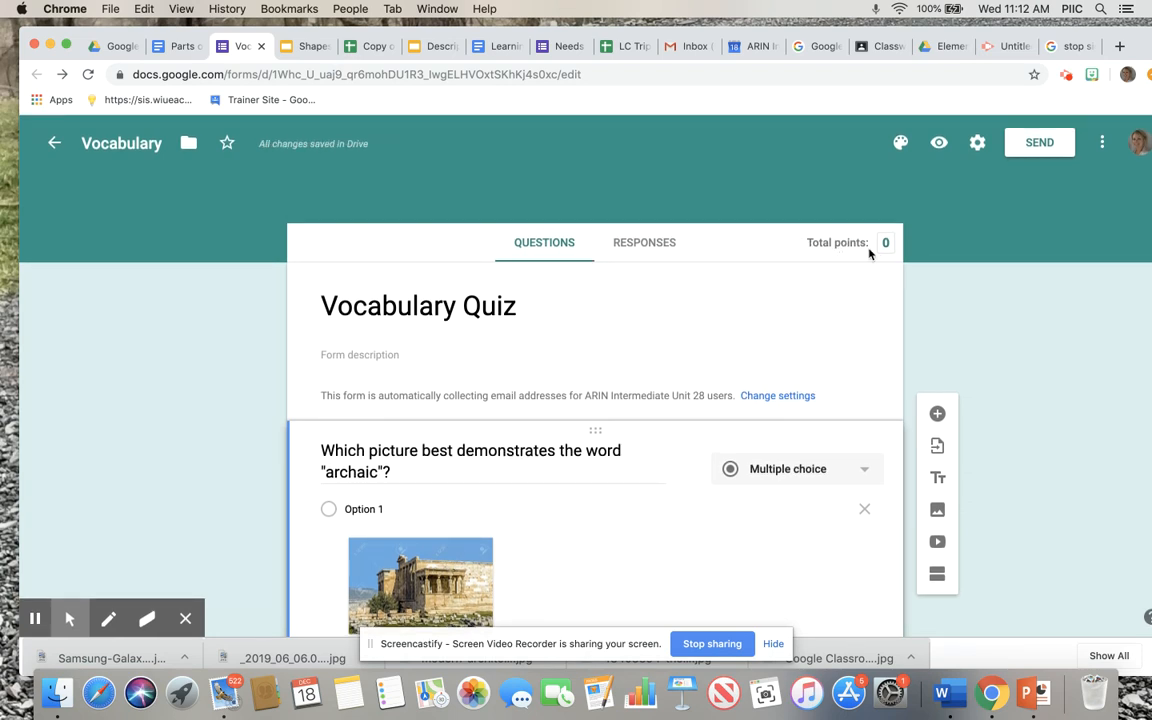
Step: Review the question types available for the "archaic" question and keep Multiple choice
scroll(841, 265, down, 3)
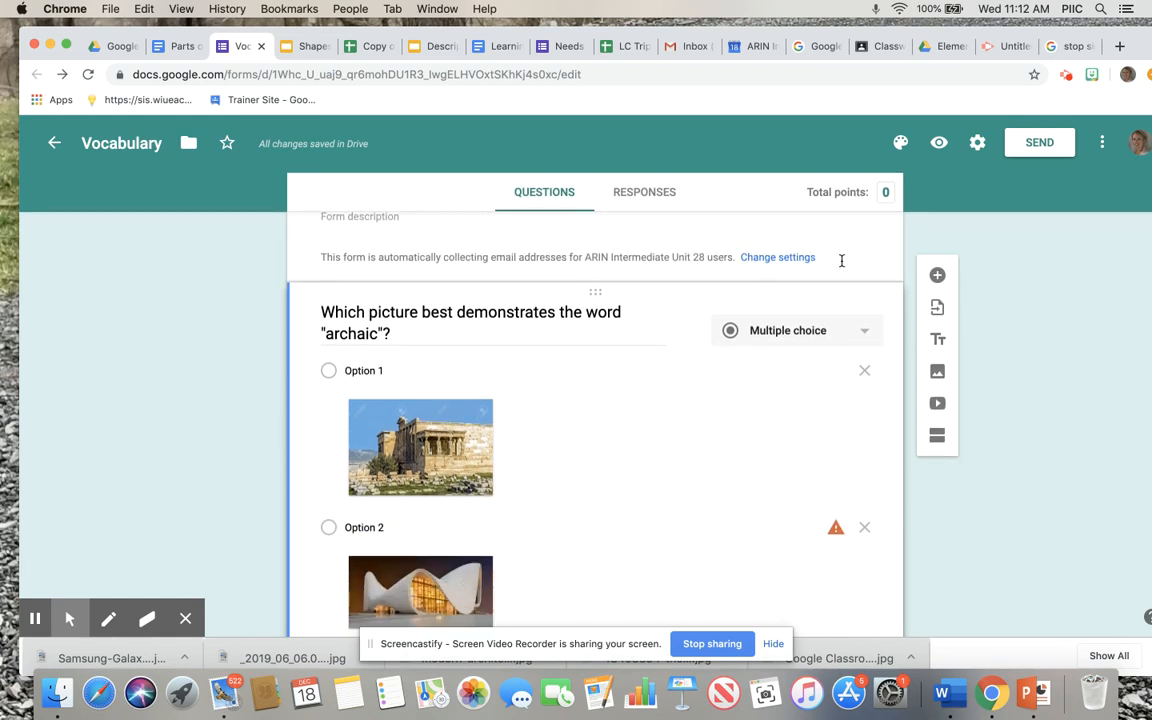
click(870, 335)
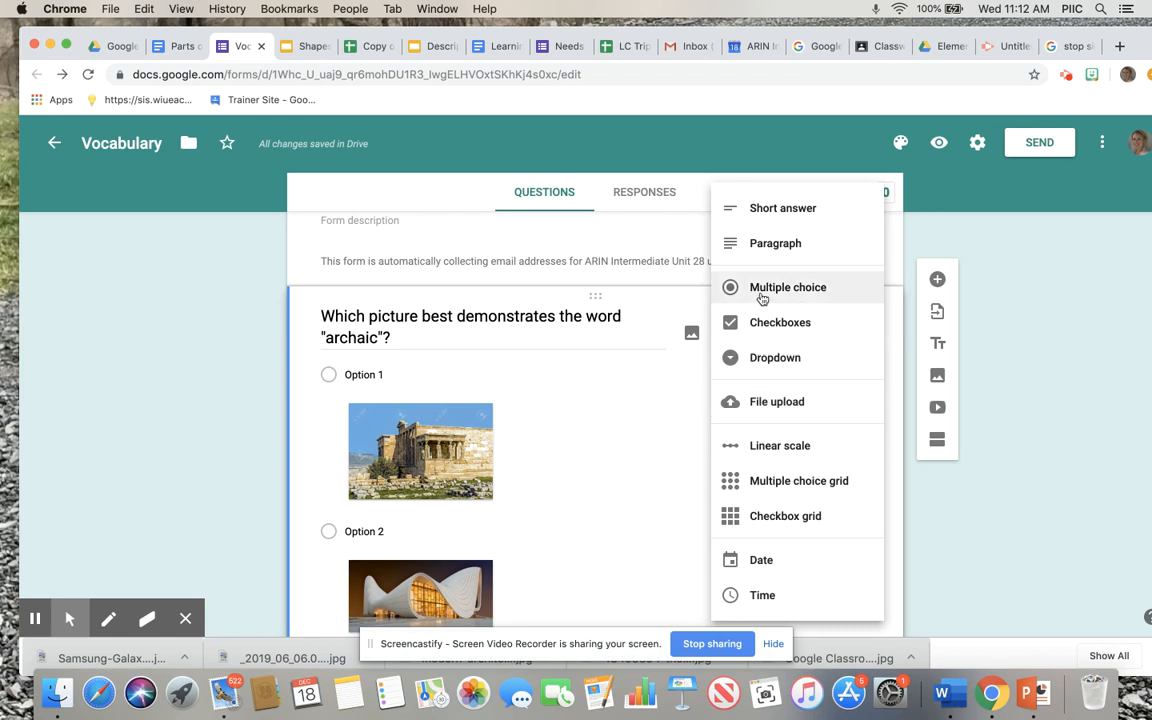
click(800, 290)
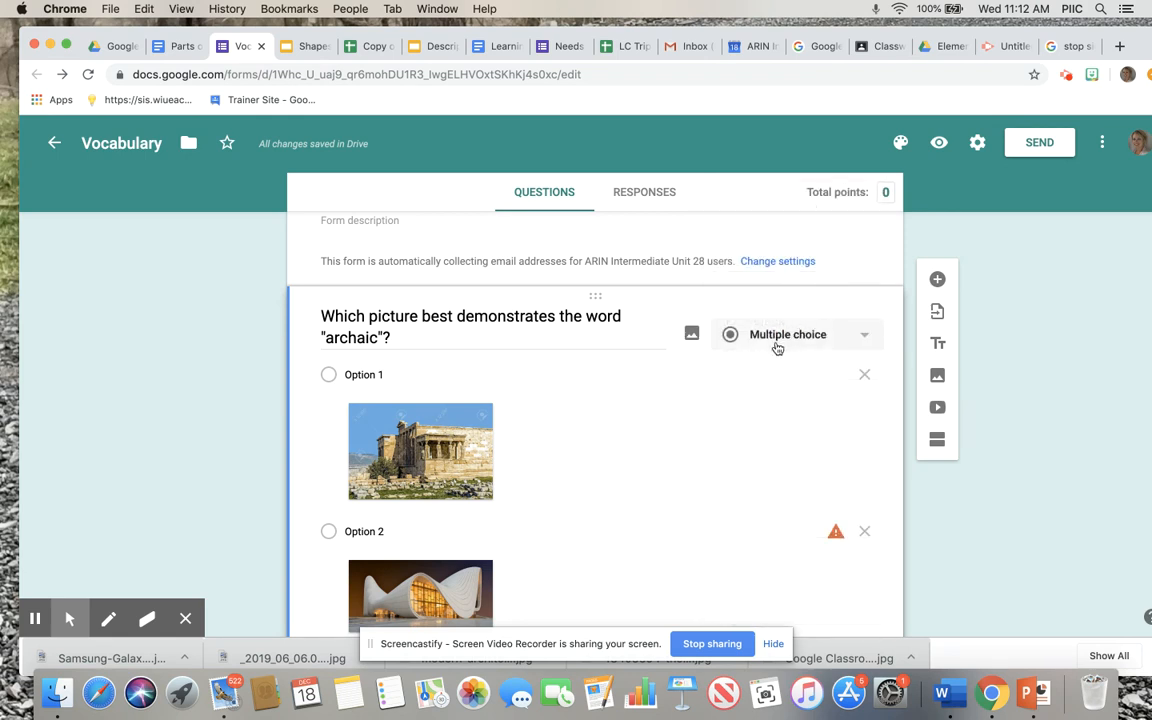
Step: In the "archaic" question's answer key, mark Option 1 as the correct answer and set its value to 2 points
scroll(788, 367, down, 1)
scroll(788, 367, down, 10)
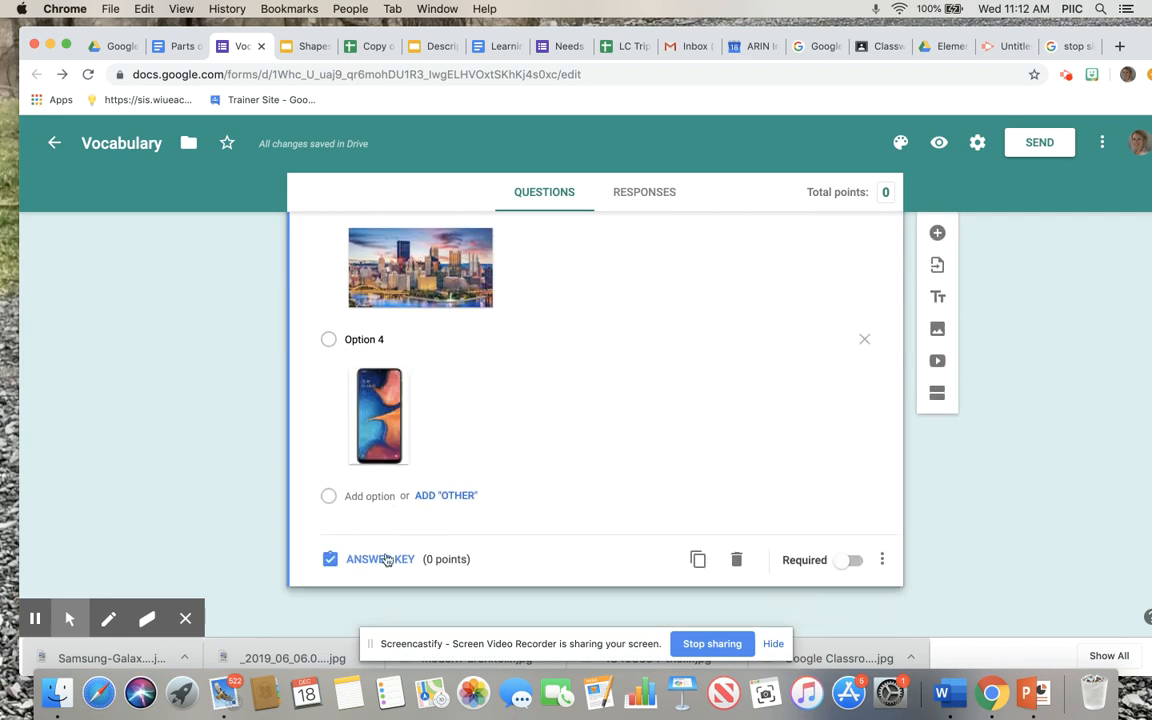
click(388, 565)
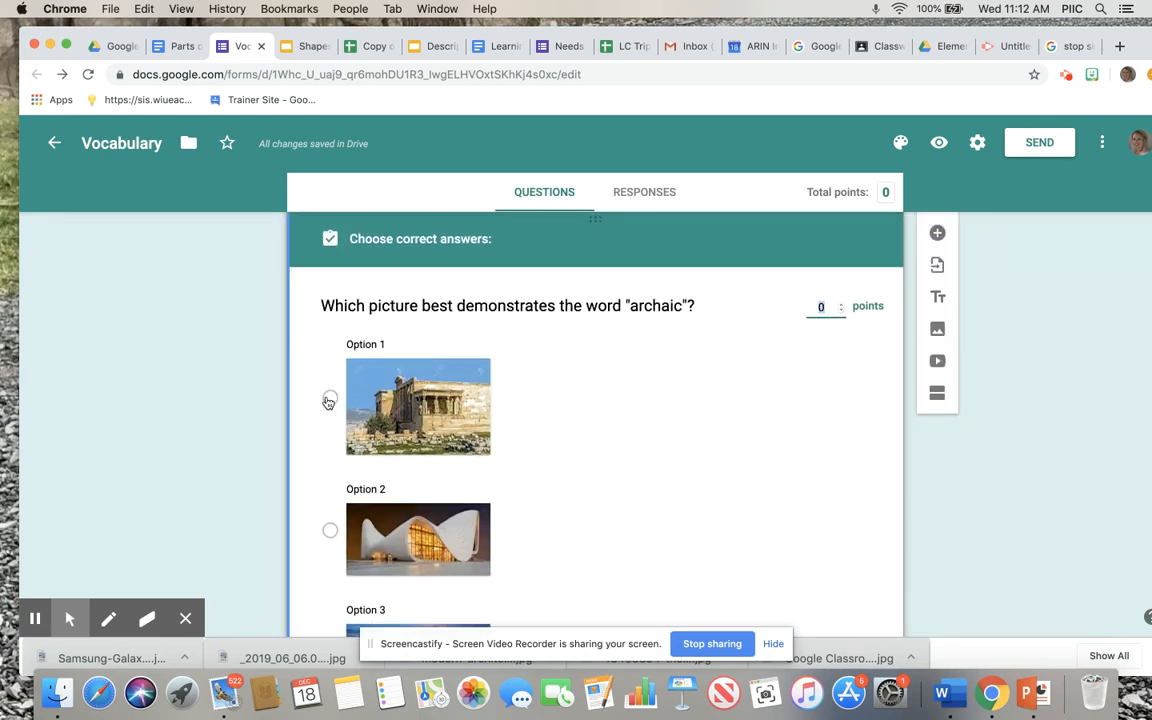
click(329, 399)
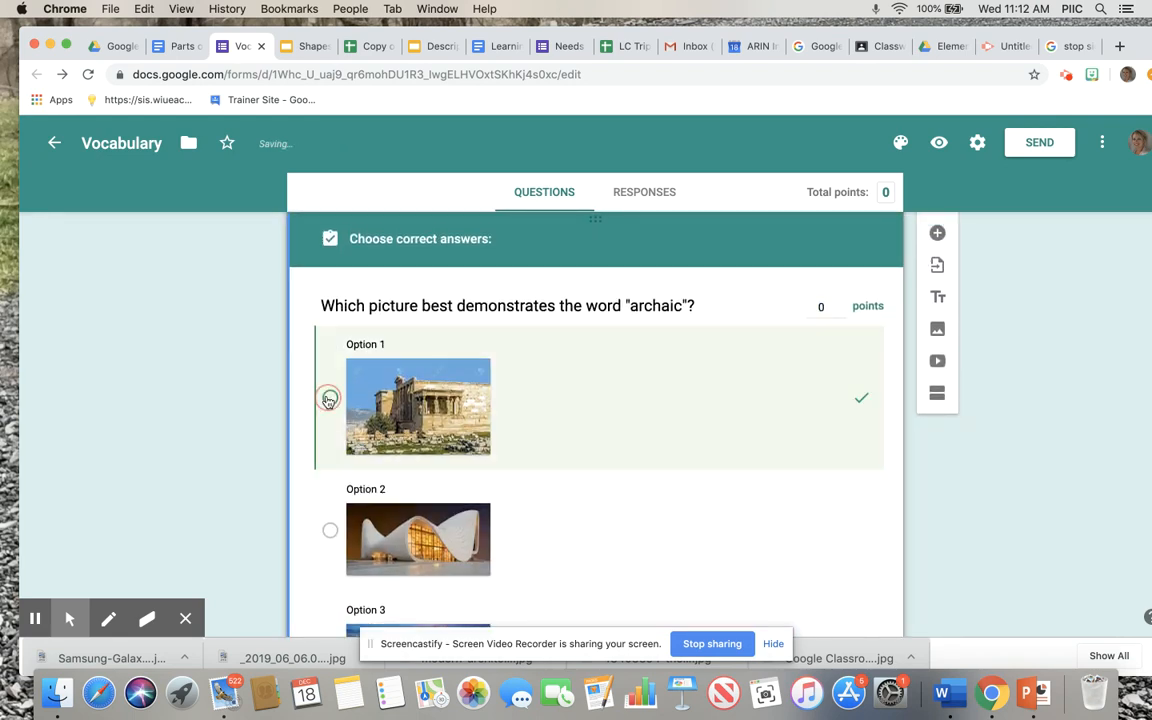
double_click(841, 304)
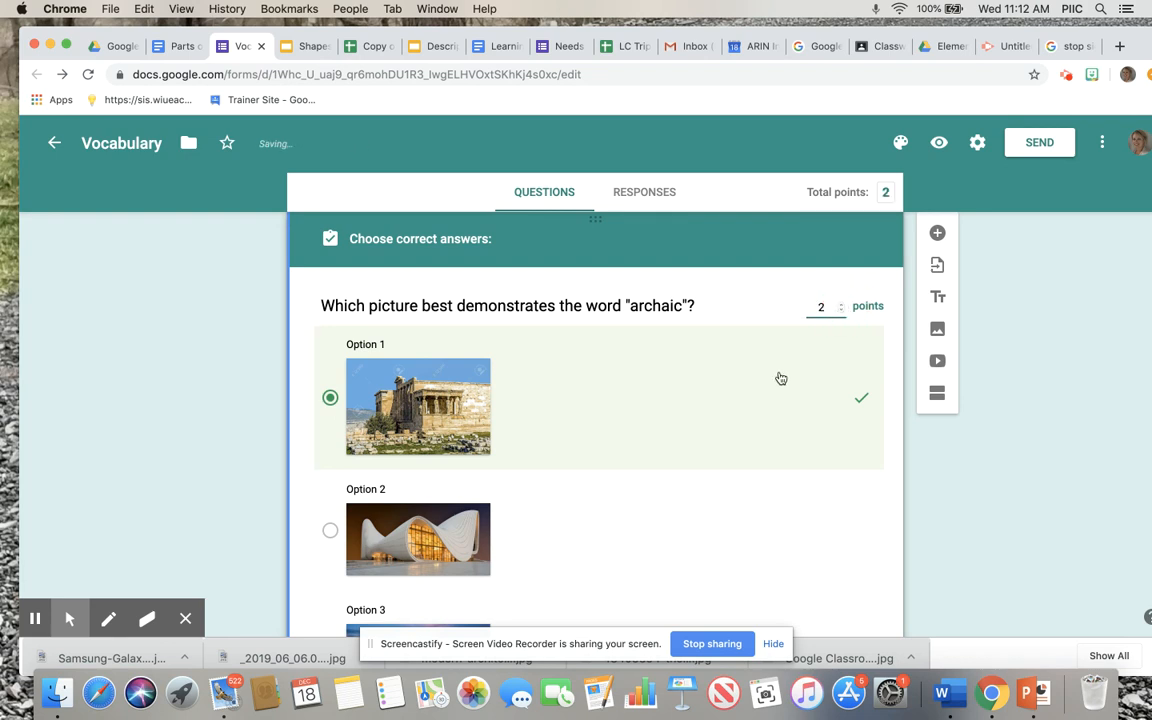
scroll(824, 473, down, 5)
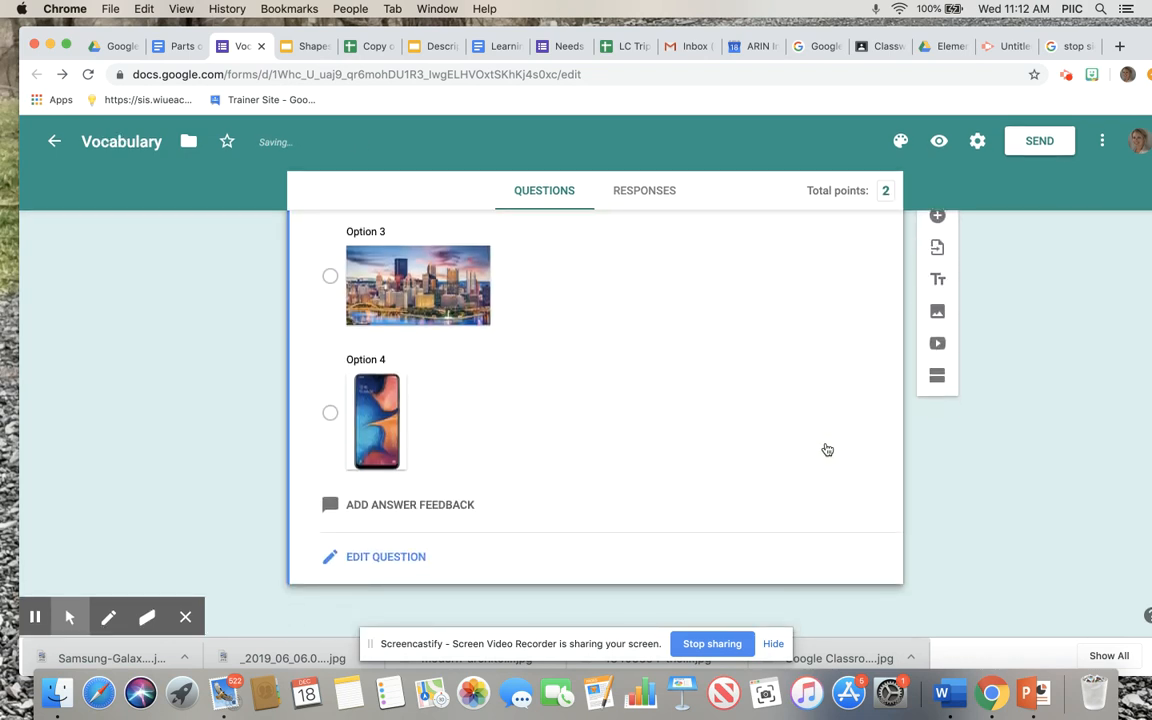
click(398, 558)
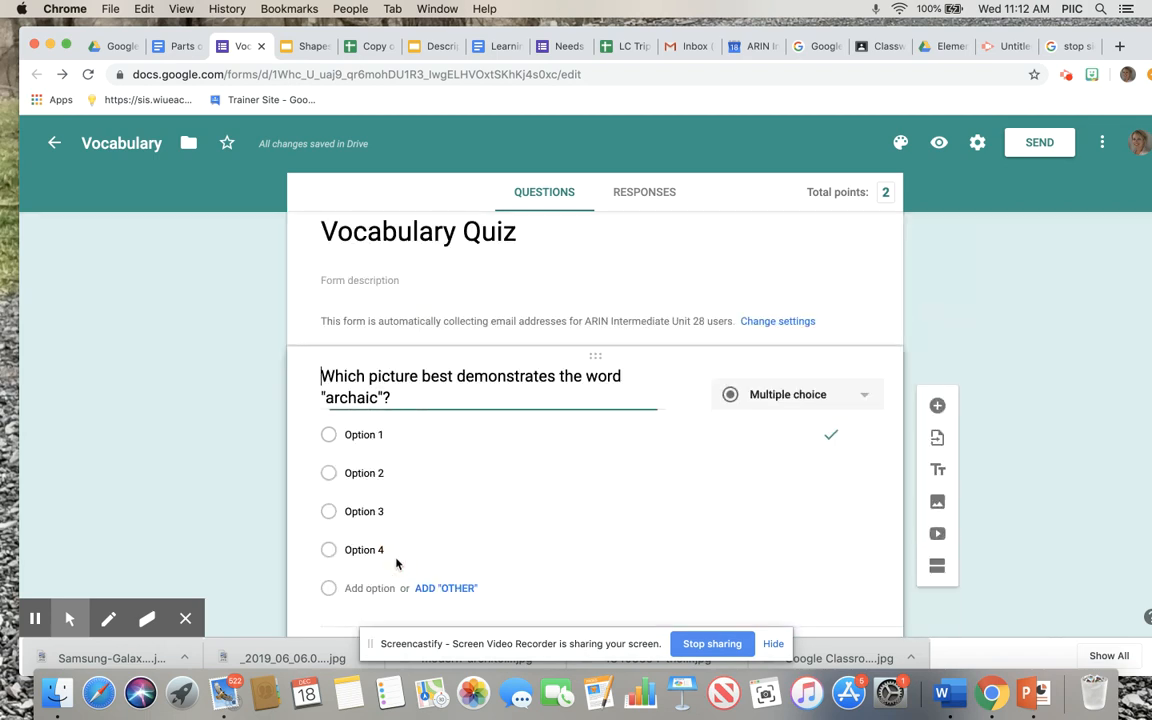
Step: Make the "archaic" question required and look back over its answer options
scroll(289, 472, down, 6)
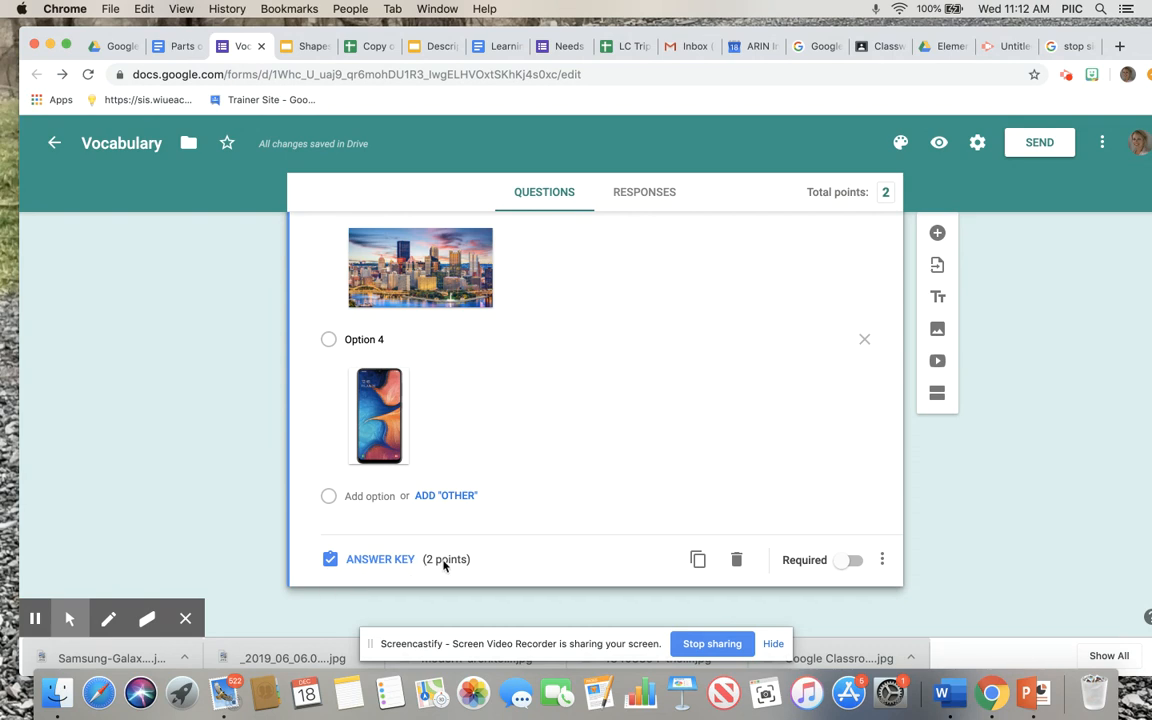
click(840, 563)
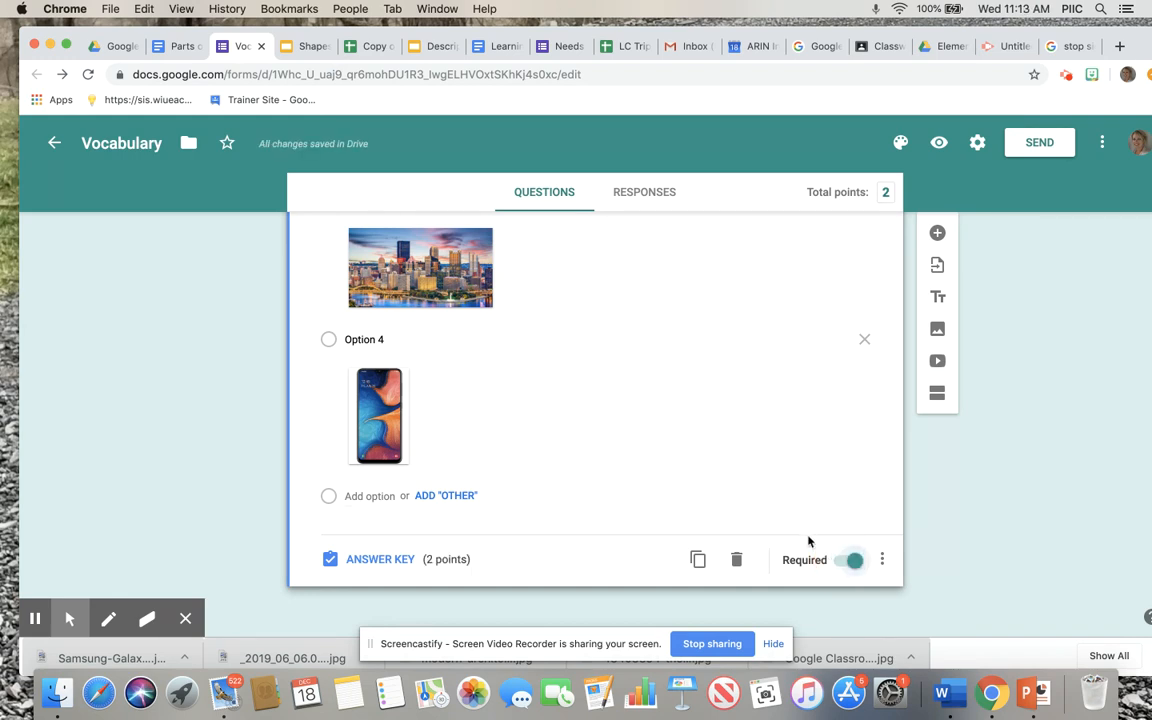
scroll(817, 525, up, 5)
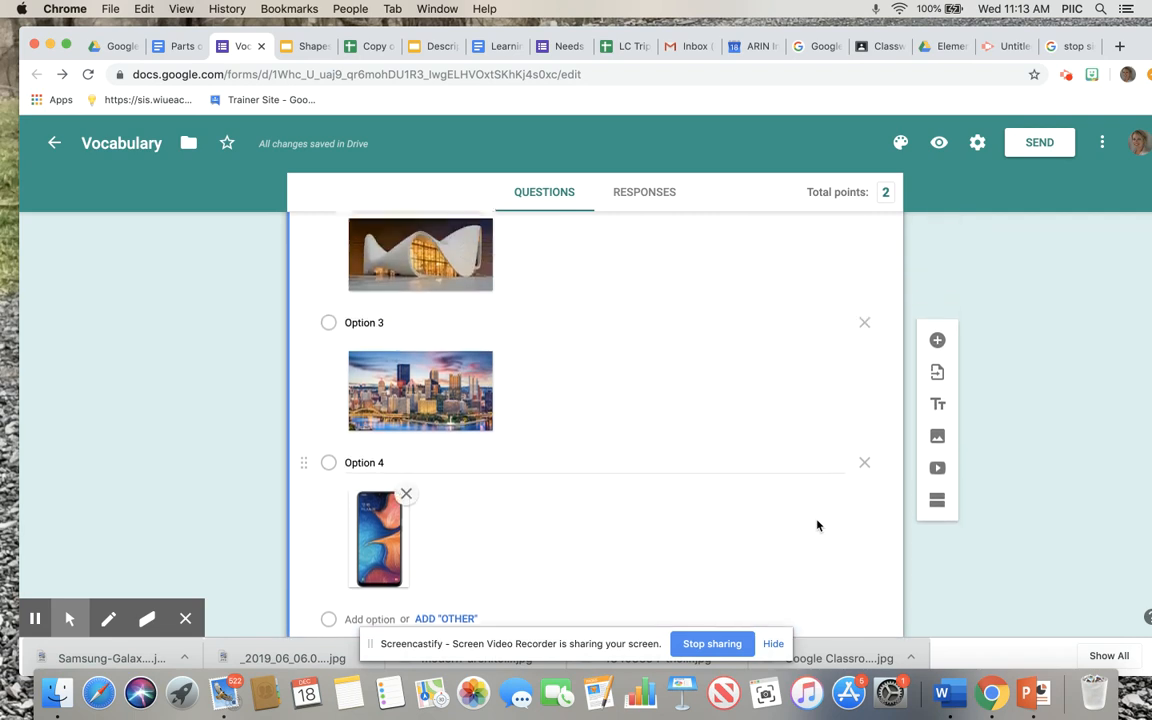
scroll(817, 525, up, 1)
scroll(817, 525, down, 6)
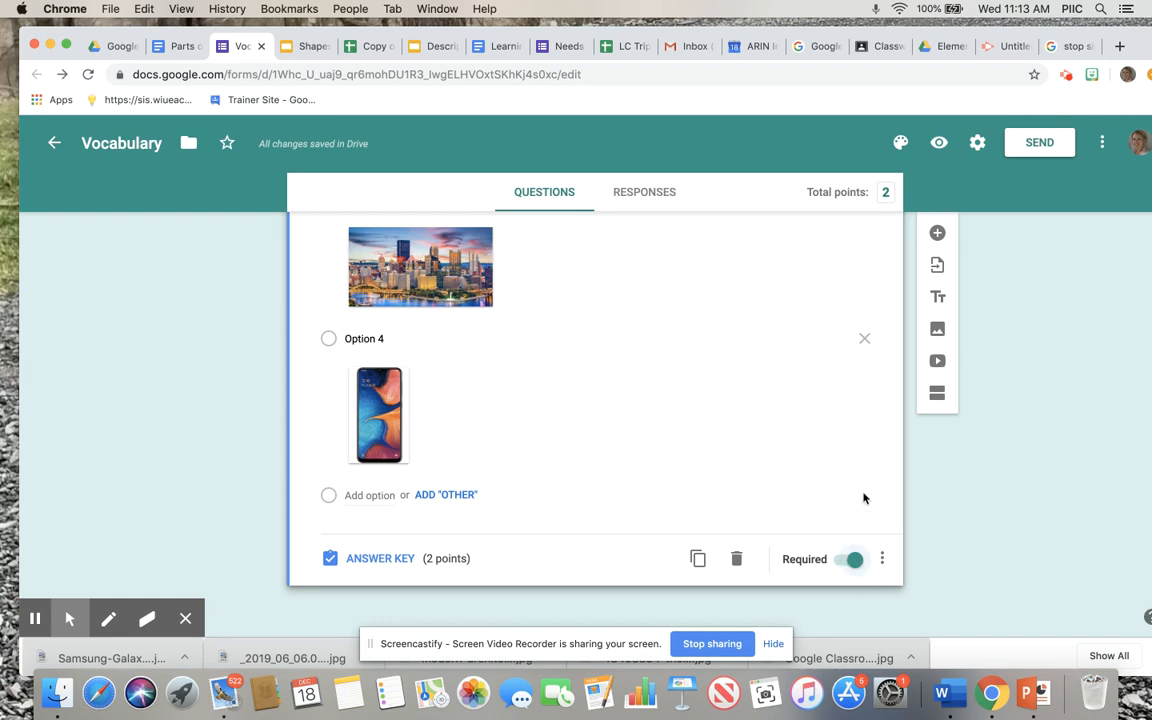
scroll(805, 446, up, 5)
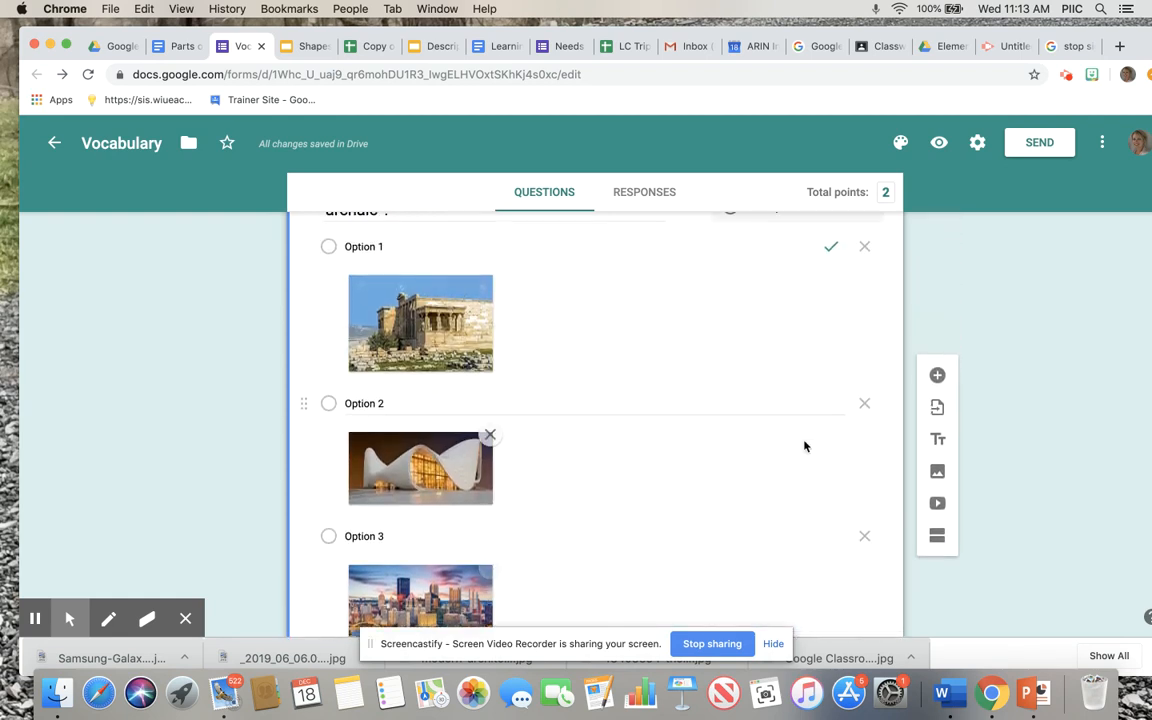
scroll(805, 446, up, 3)
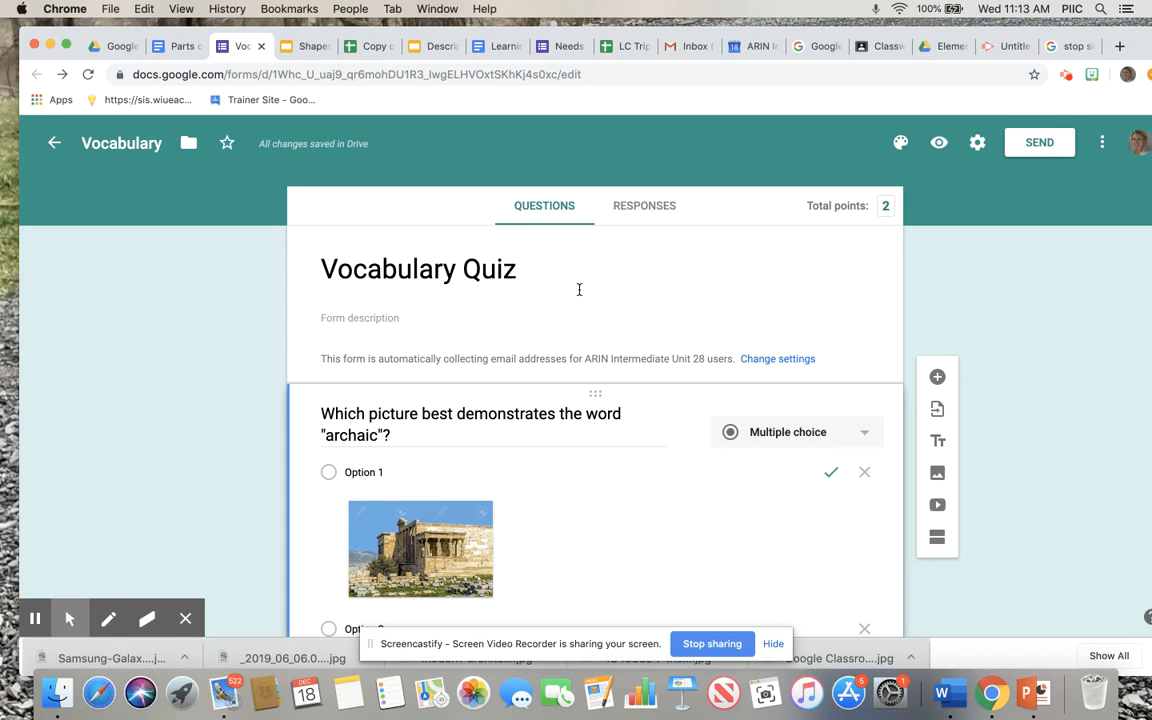
Step: Check the Vocabulary quiz's responses, and examine the response charts of the Needs Assessment Google Classroom Training form as an example
click(640, 220)
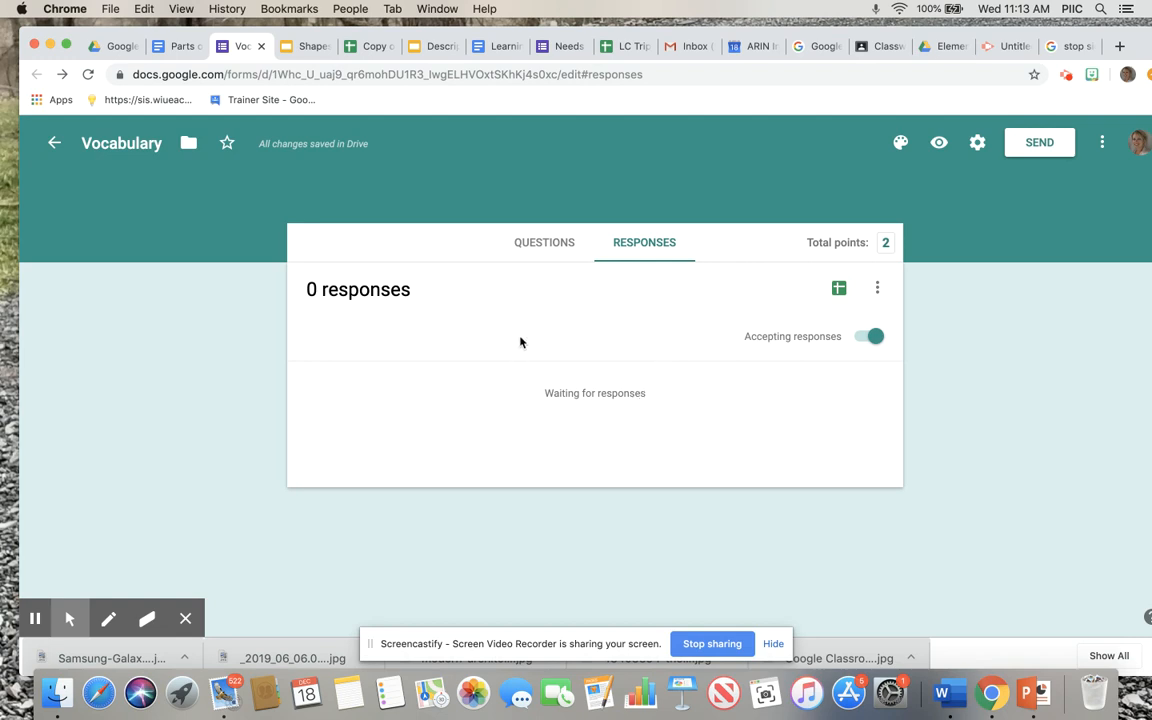
click(565, 46)
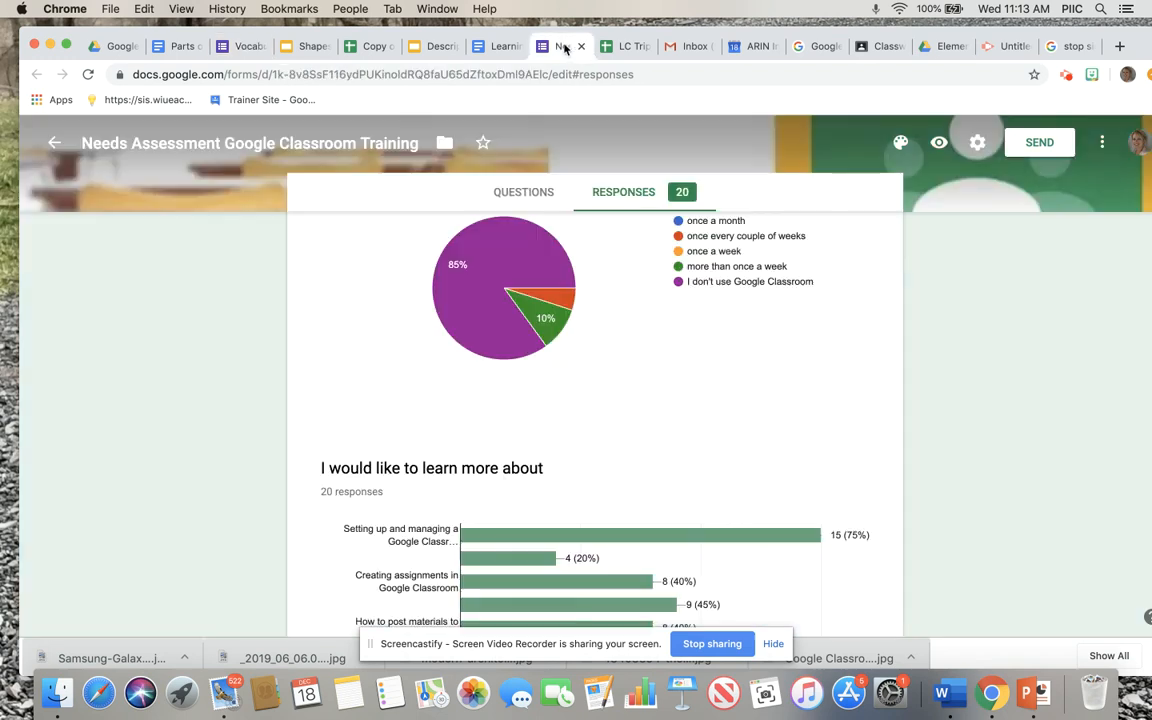
scroll(537, 260, up, 4)
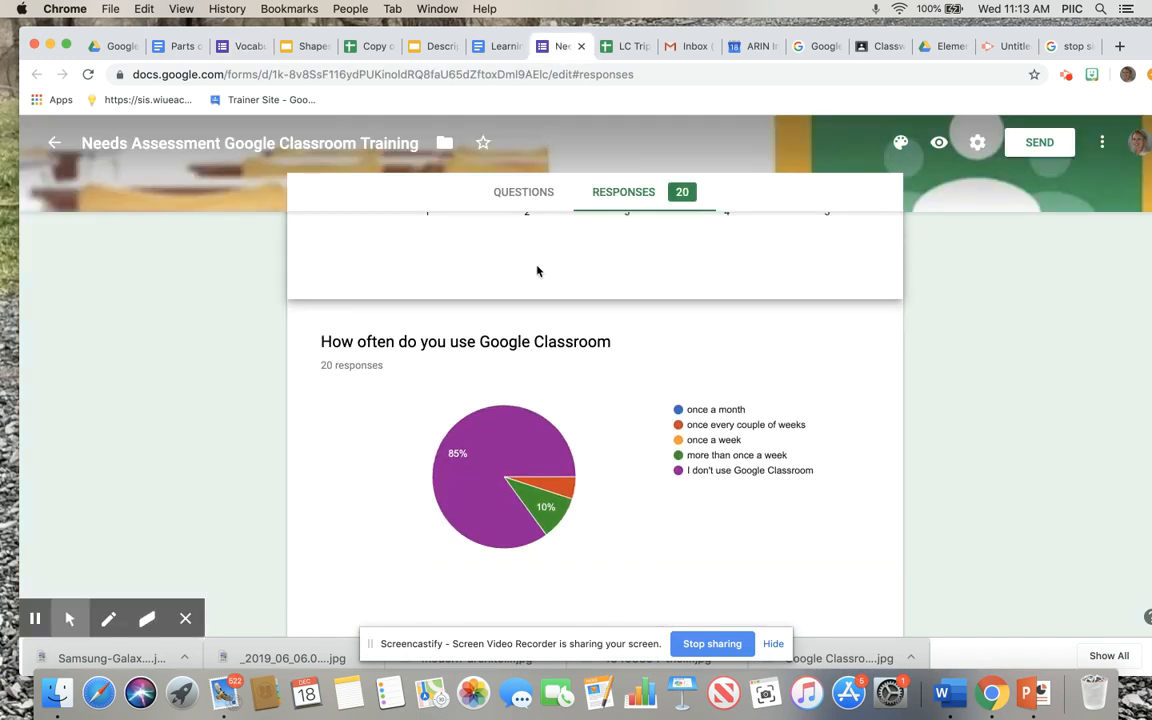
scroll(537, 271, up, 3)
scroll(537, 271, down, 2)
scroll(537, 271, down, 3)
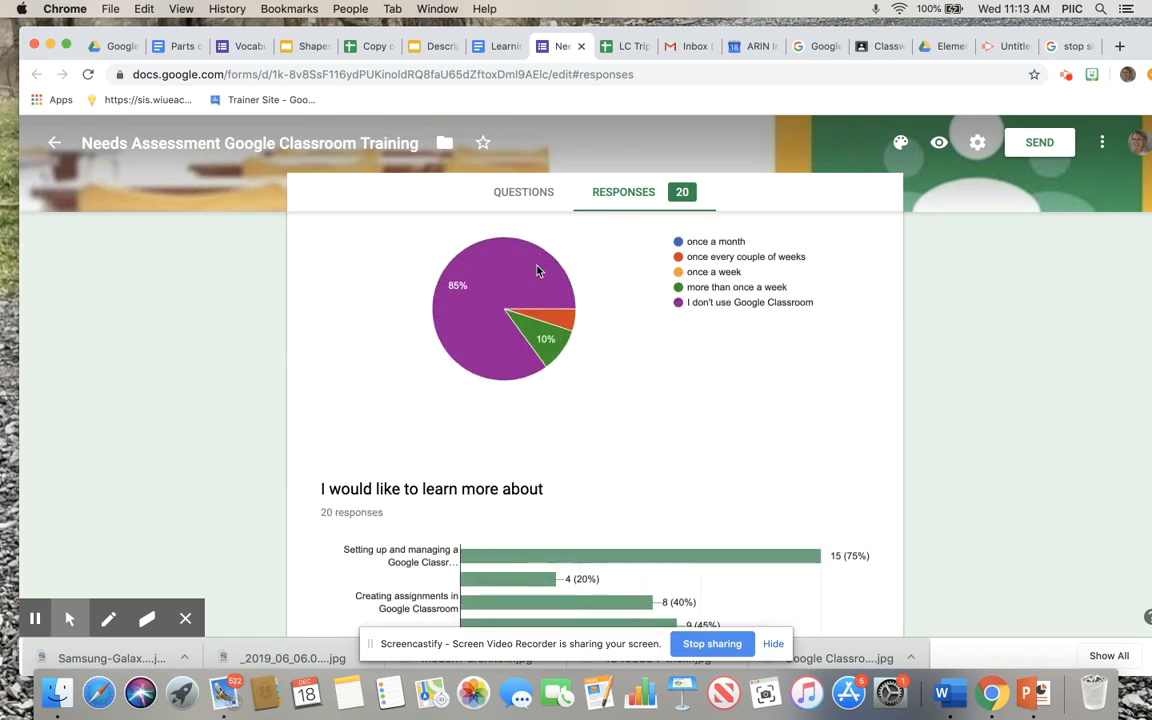
scroll(537, 271, up, 5)
scroll(537, 271, up, 1)
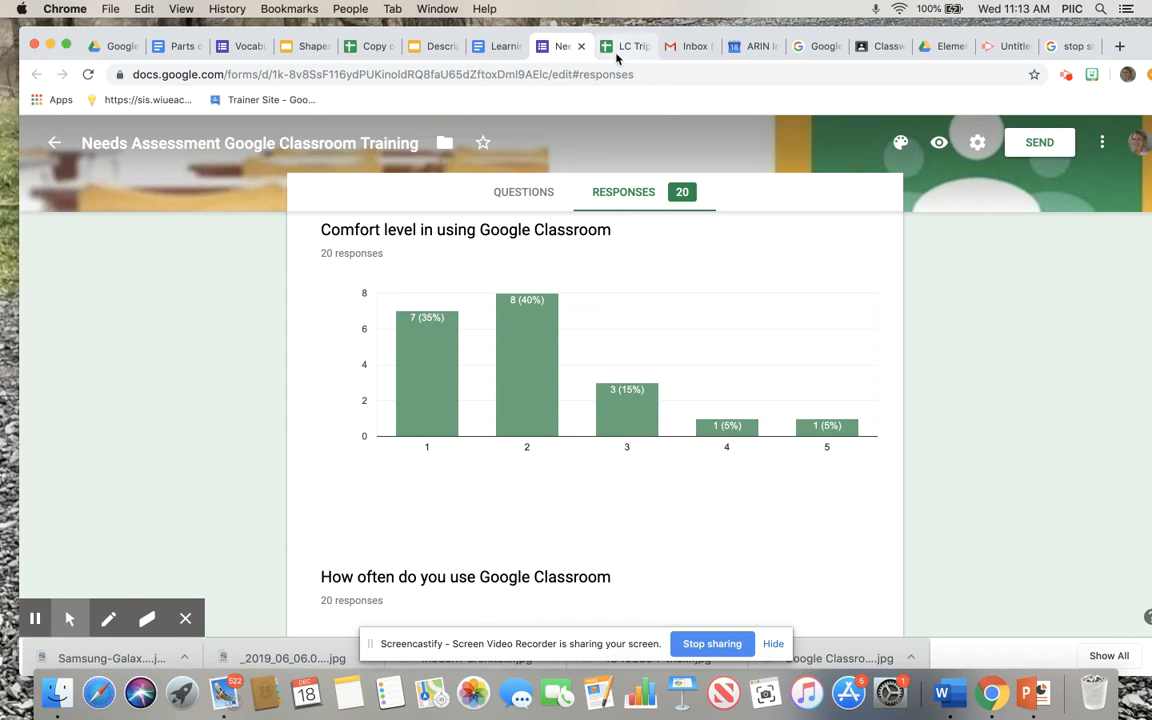
Step: Return to the Vocabulary quiz's questions and glance at the Parts of Speech document in between
click(238, 46)
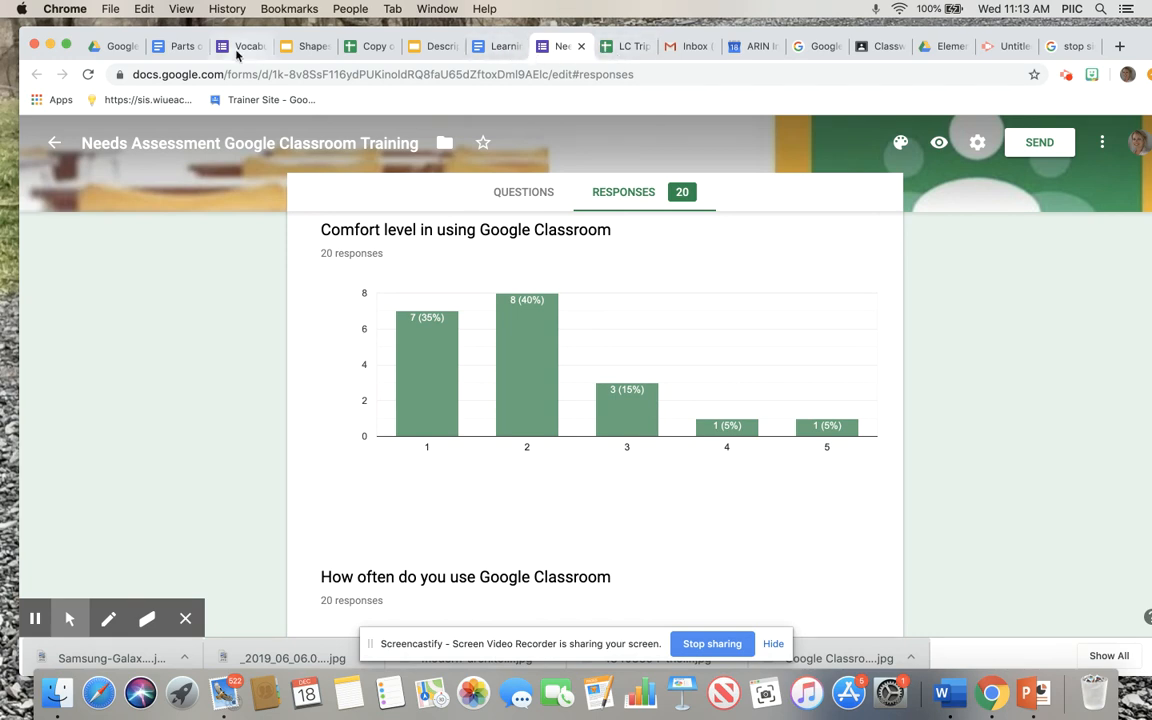
click(541, 243)
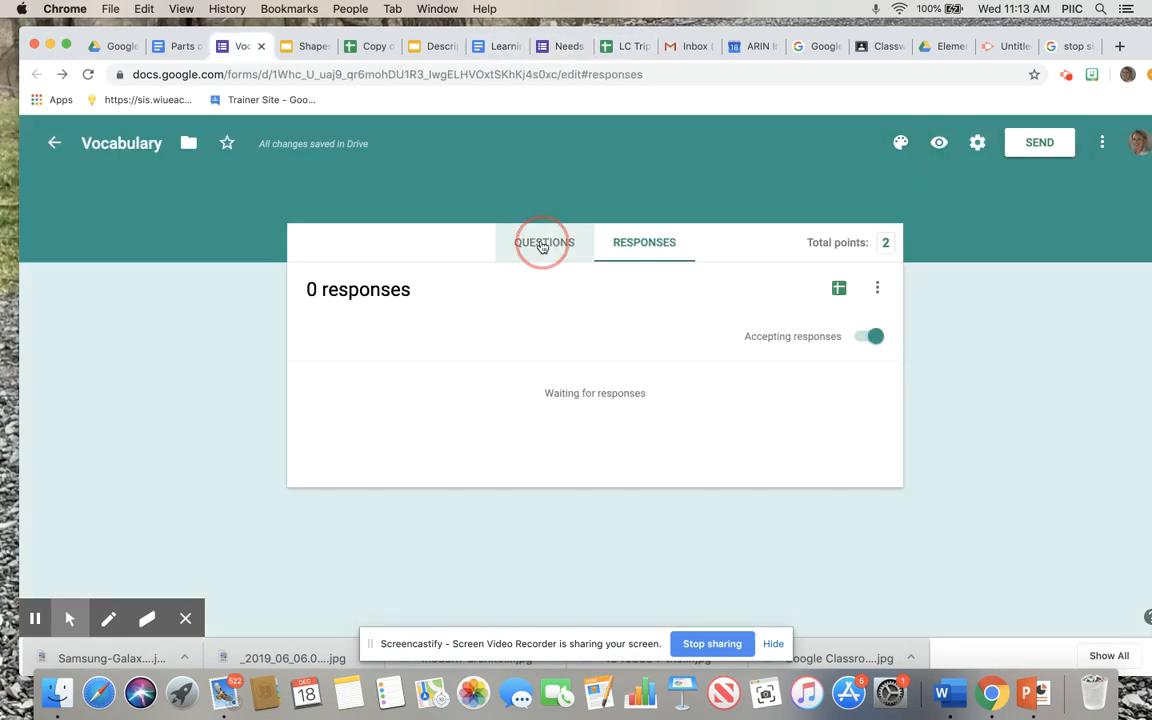
scroll(535, 320, down, 3)
scroll(534, 372, up, 2)
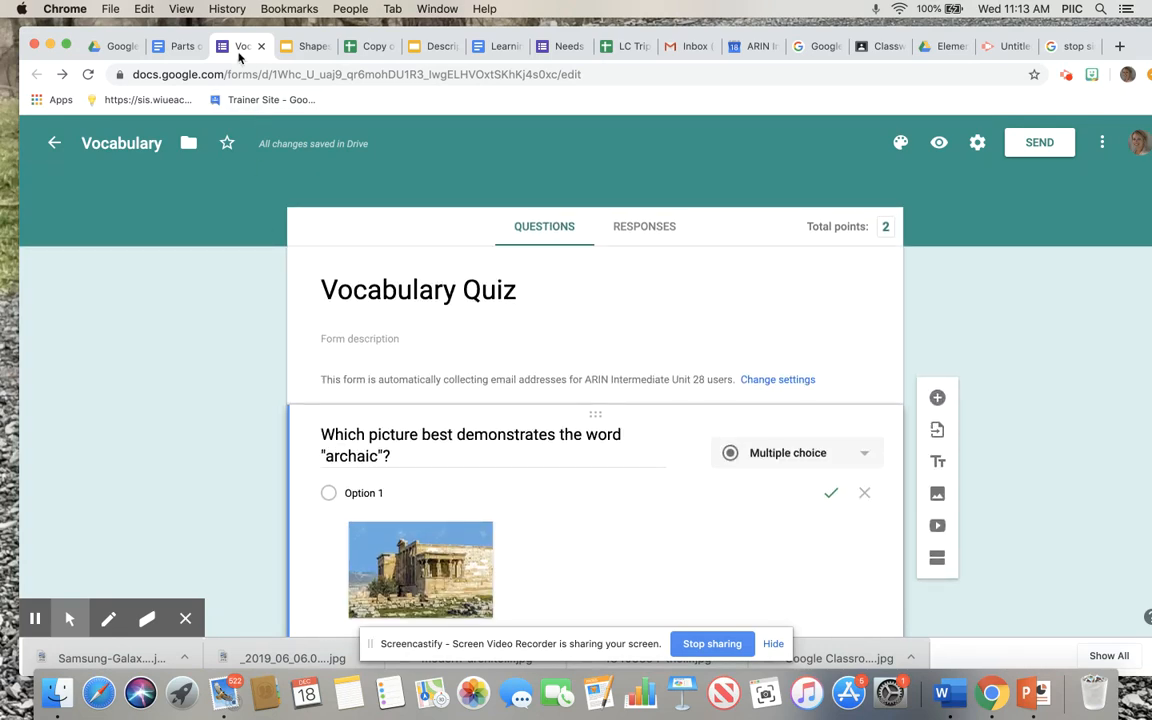
click(178, 47)
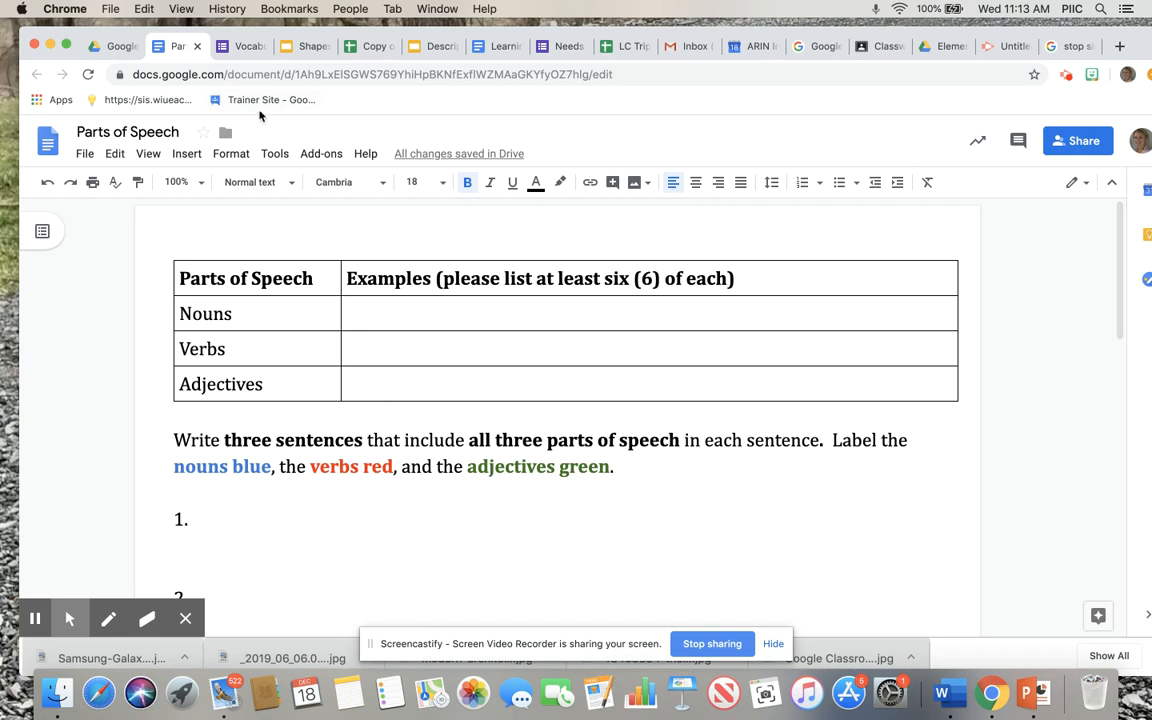
click(245, 50)
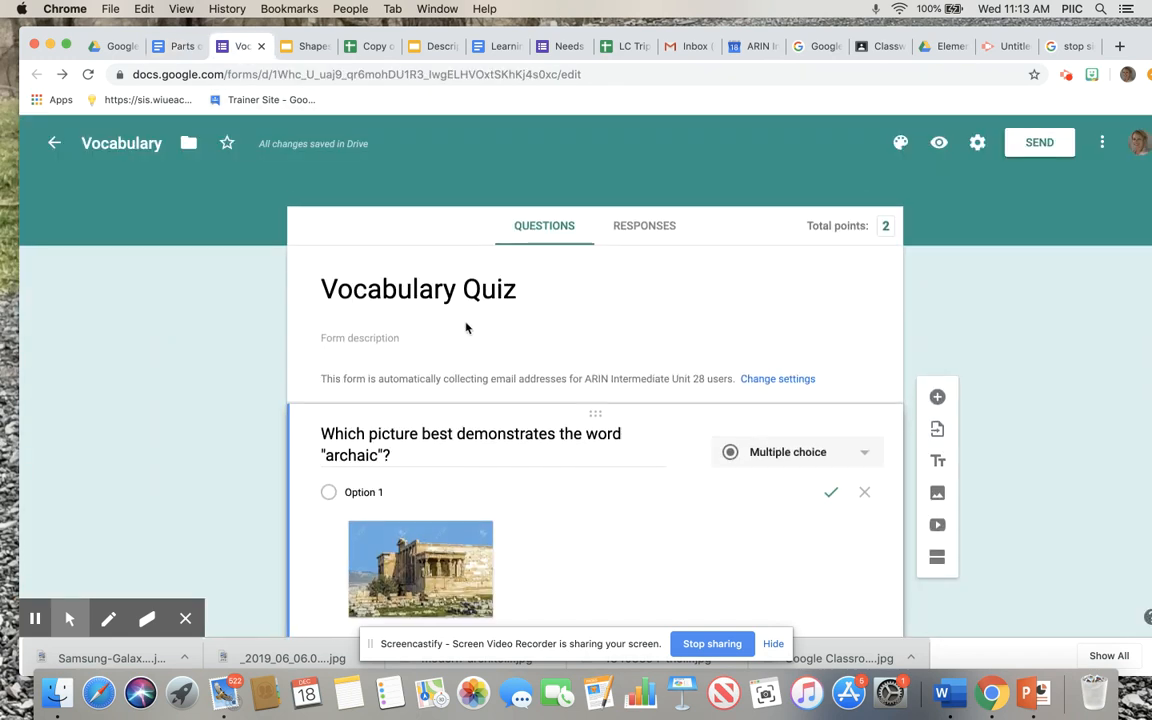
scroll(466, 327, up, 1)
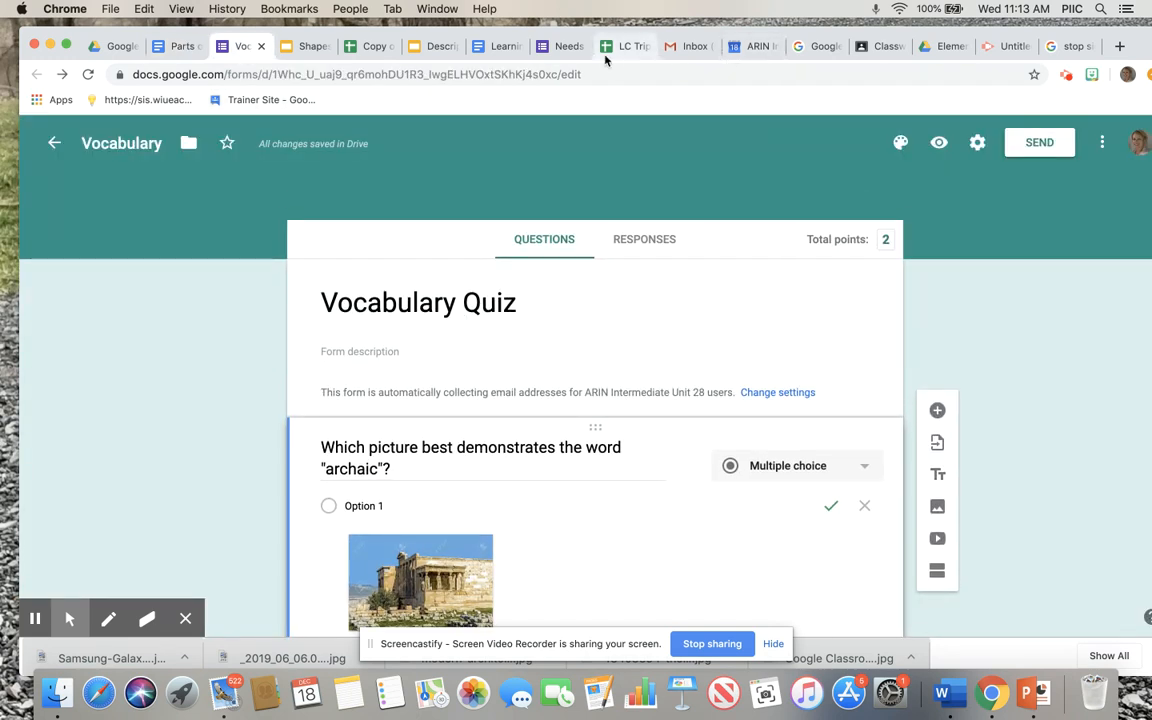
Step: Switch to Google Classroom, create a new assignment in Elementary Google Classroom's classwork and attach the Vocabulary form from Google Drive
click(868, 47)
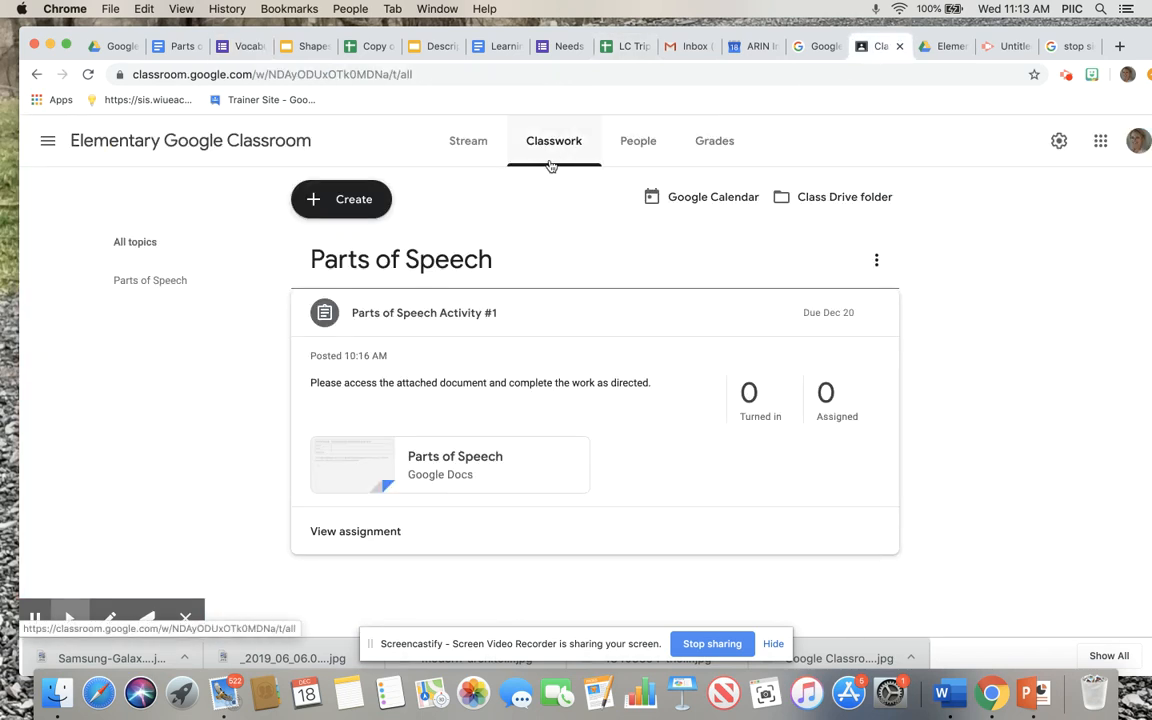
click(362, 213)
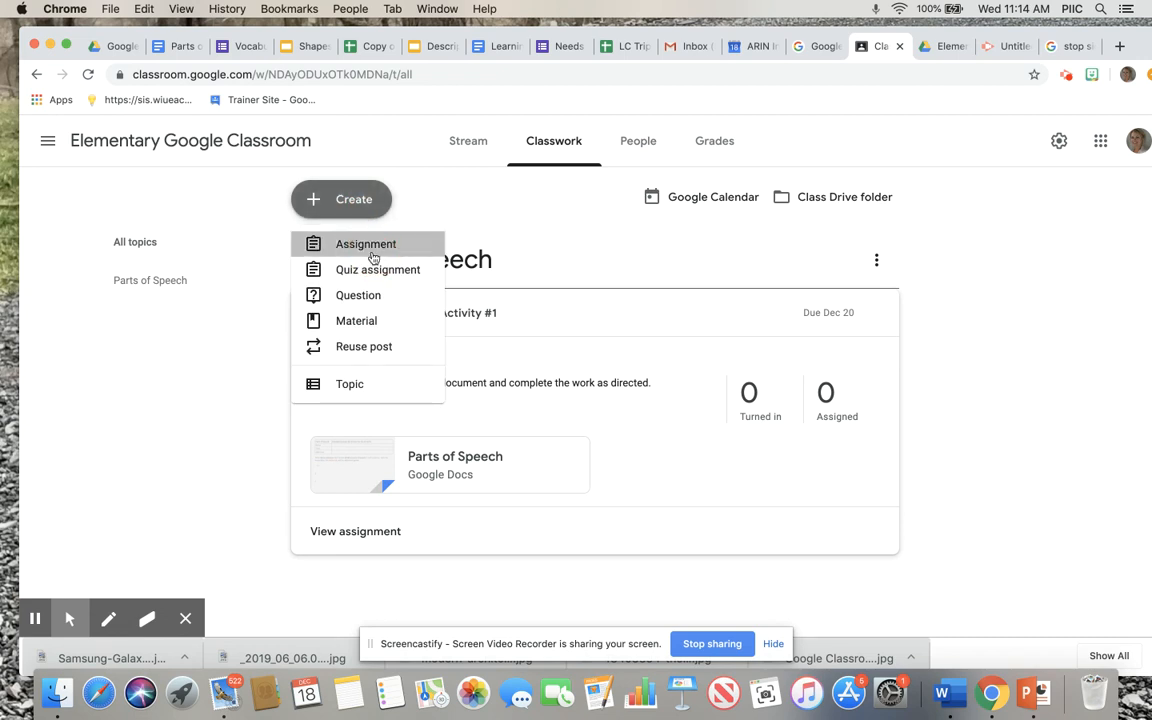
click(372, 257)
click(355, 535)
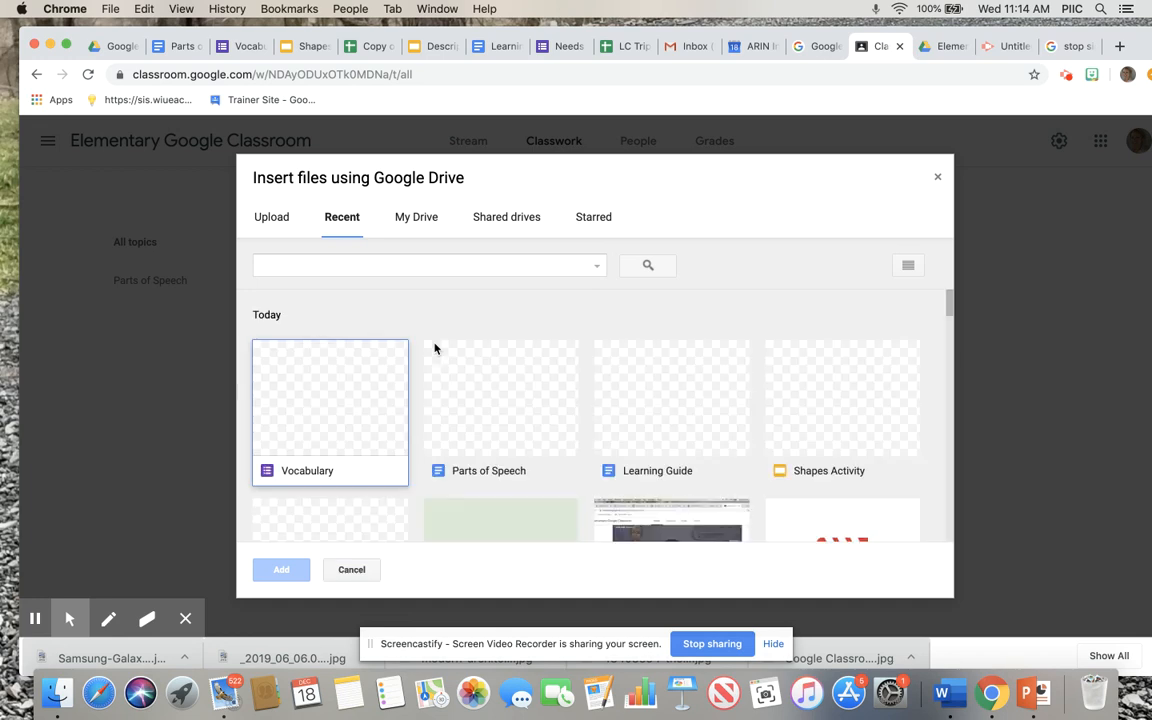
click(352, 403)
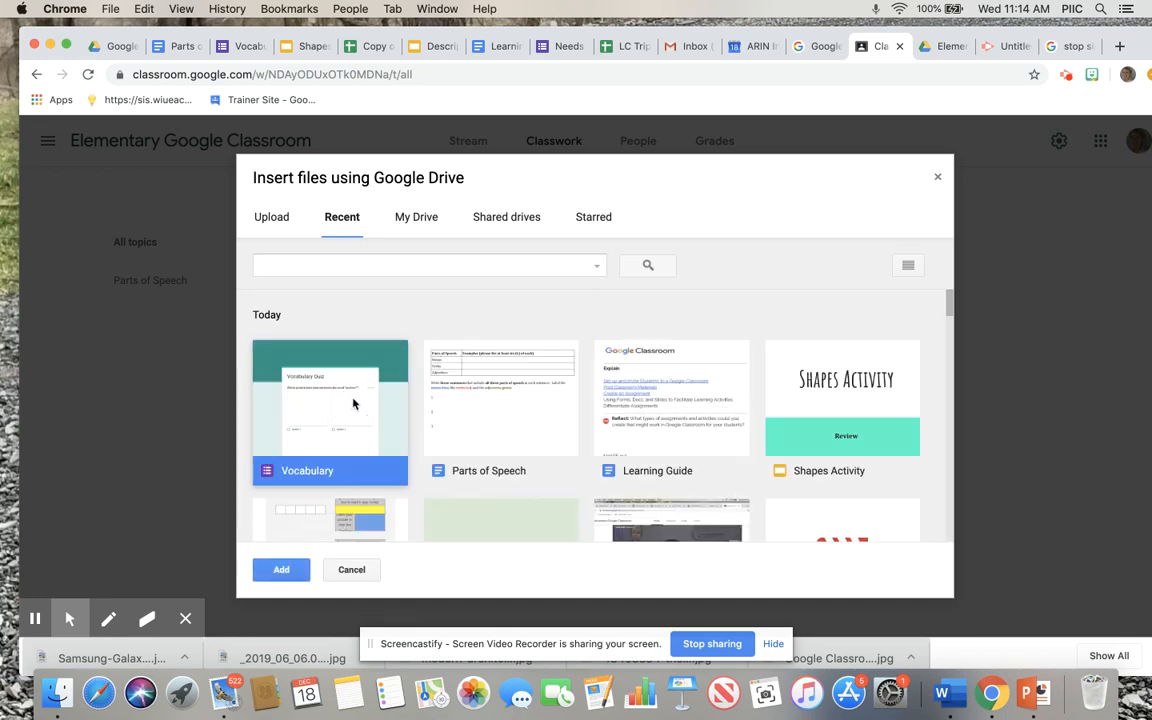
click(292, 570)
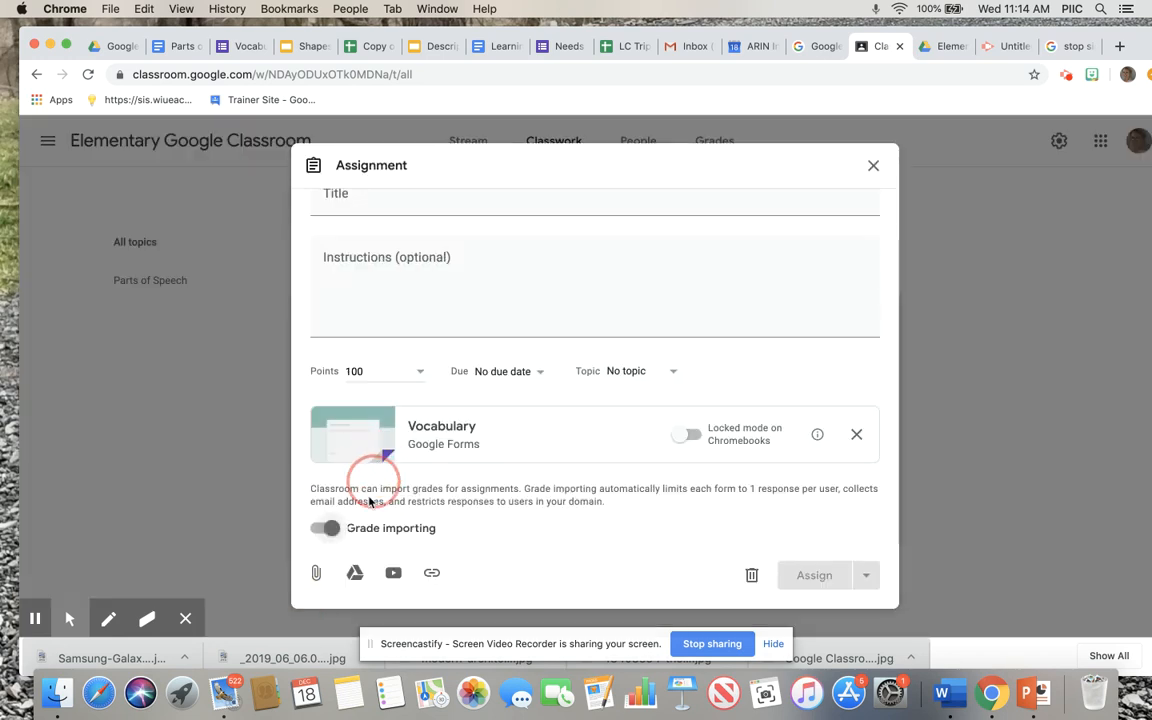
Step: Set the Vocabulary assignment's points to 30, look over its settings and close the assignment without assigning it
click(370, 372)
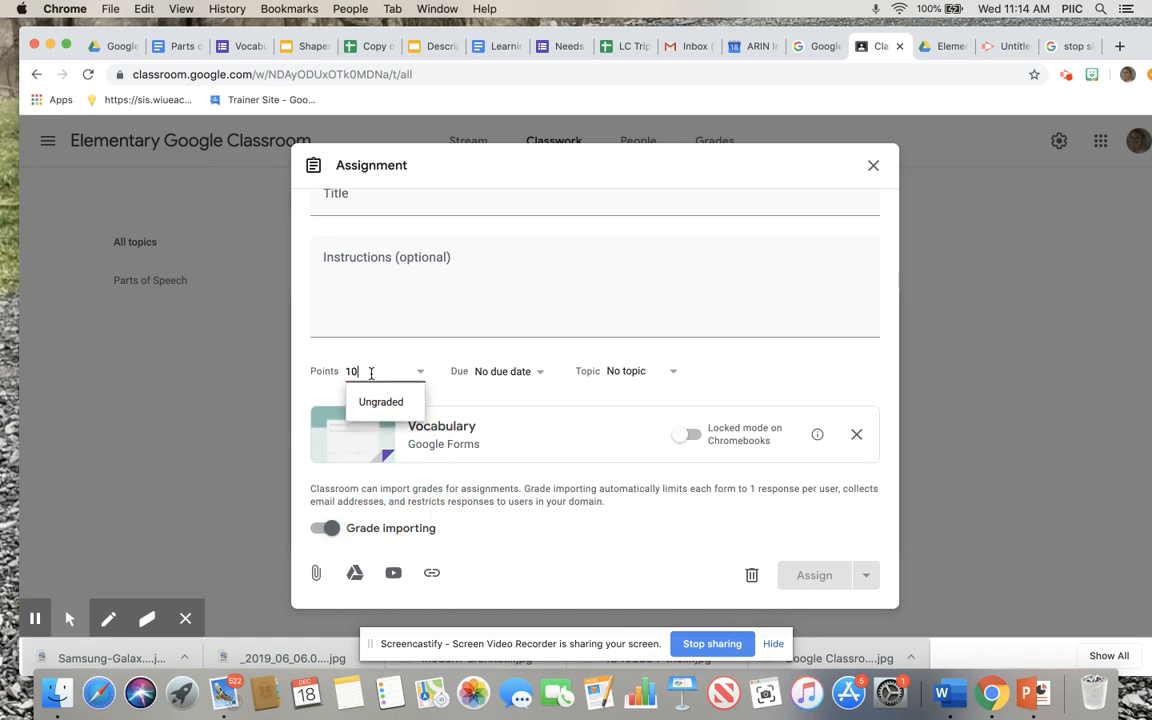
click(568, 334)
scroll(545, 318, up, 2)
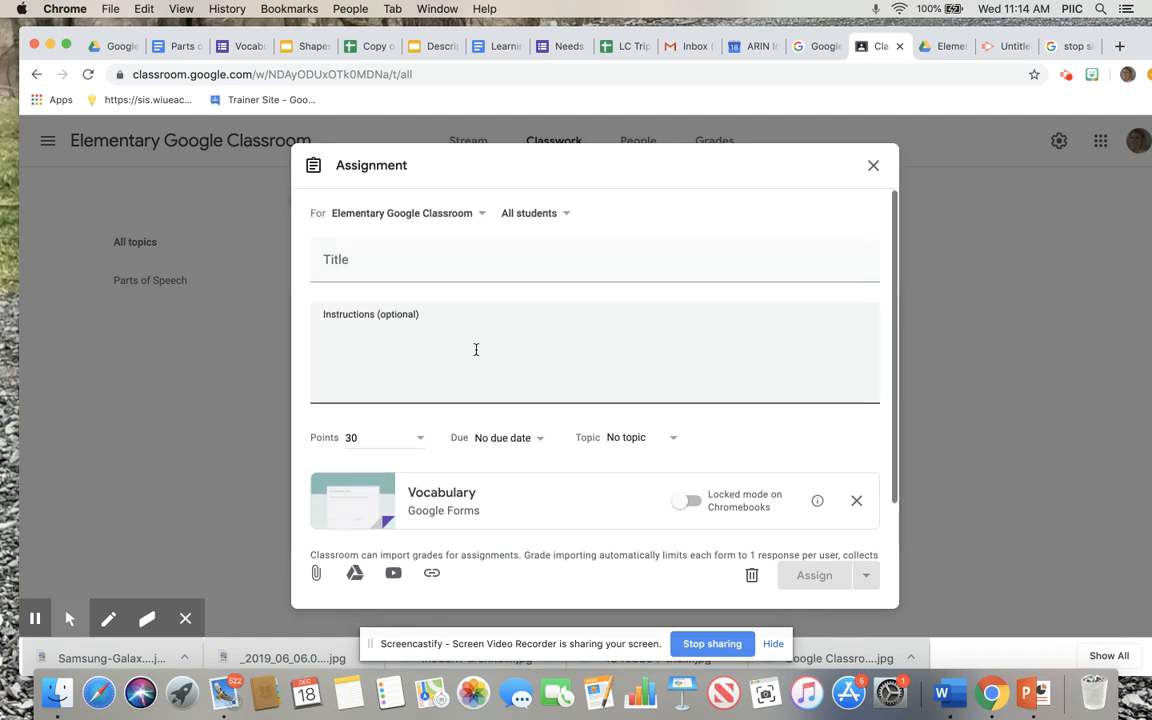
scroll(476, 349, down, 2)
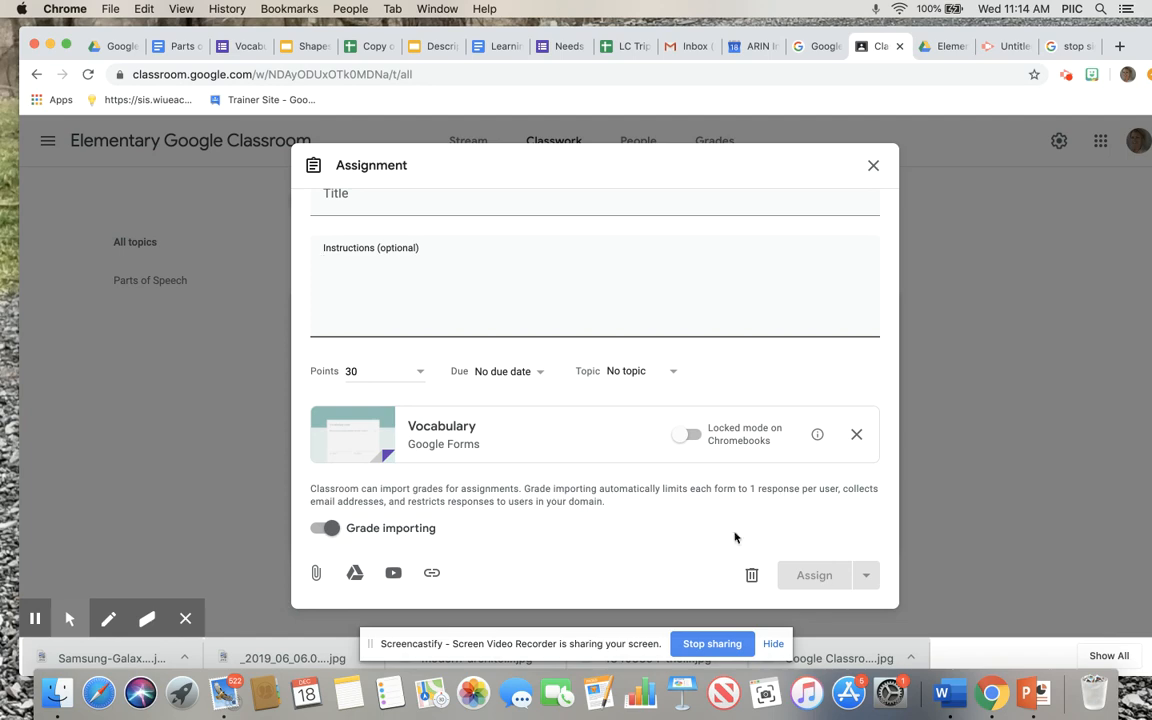
scroll(771, 291, up, 2)
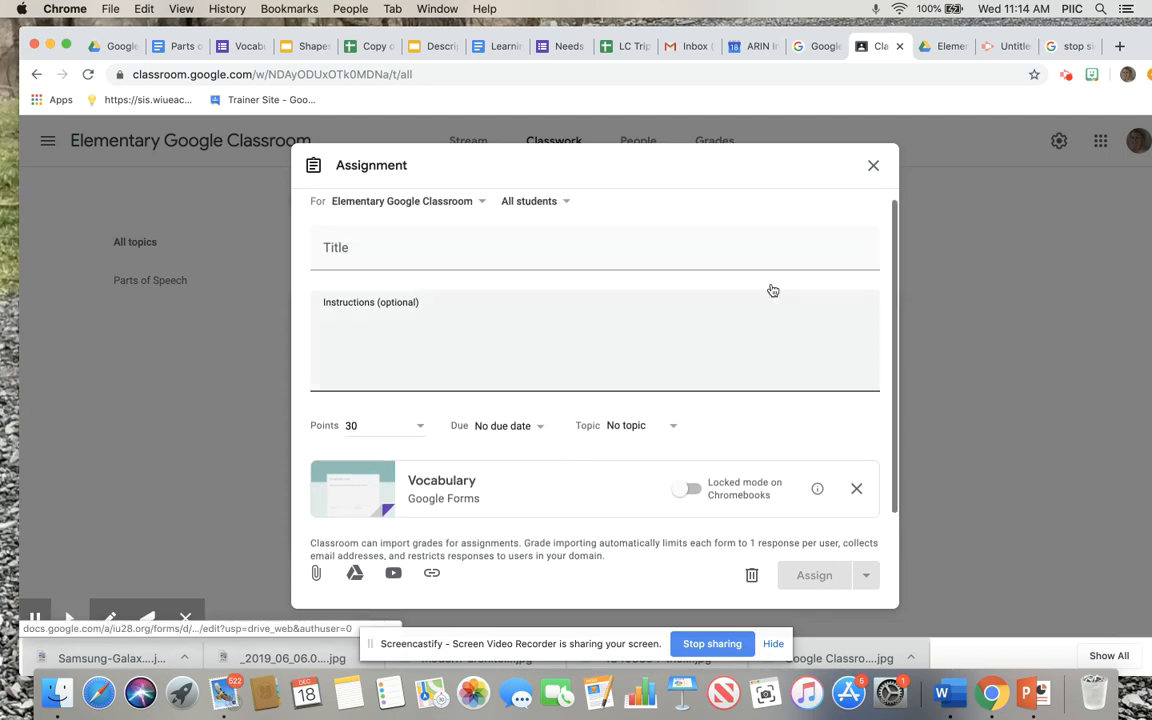
click(873, 167)
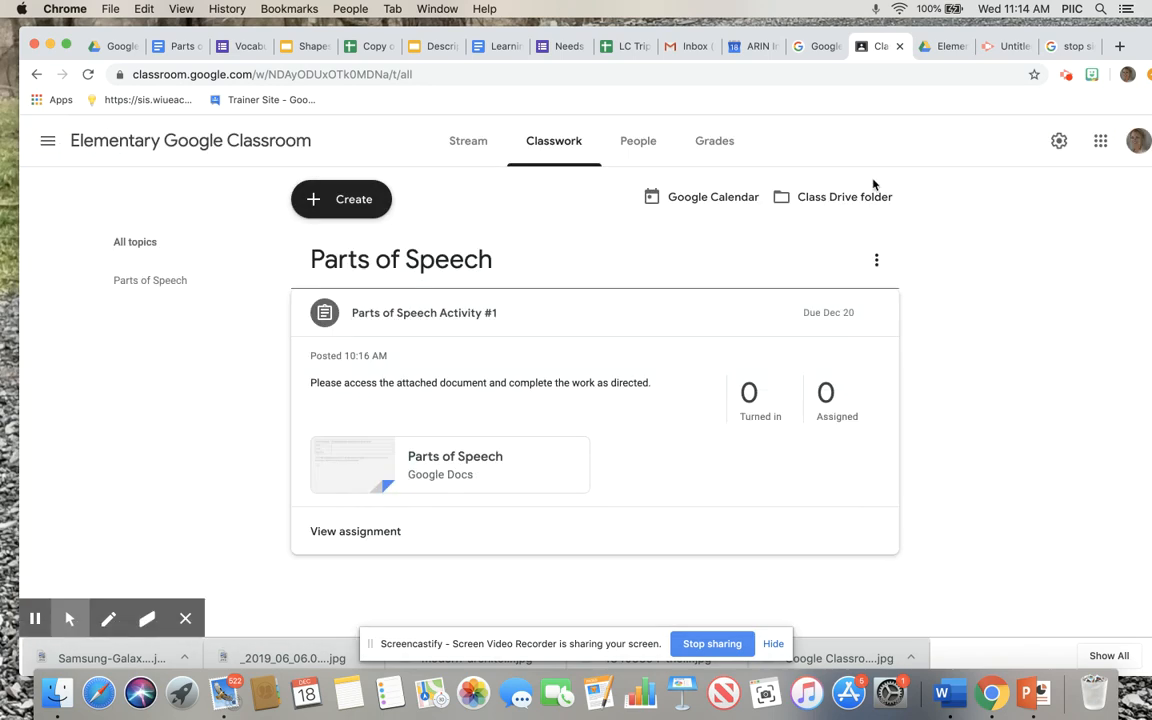
Step: View the Elementary Google Classroom stream and switch to the Descriptive Words presentation in Google Slides
click(465, 158)
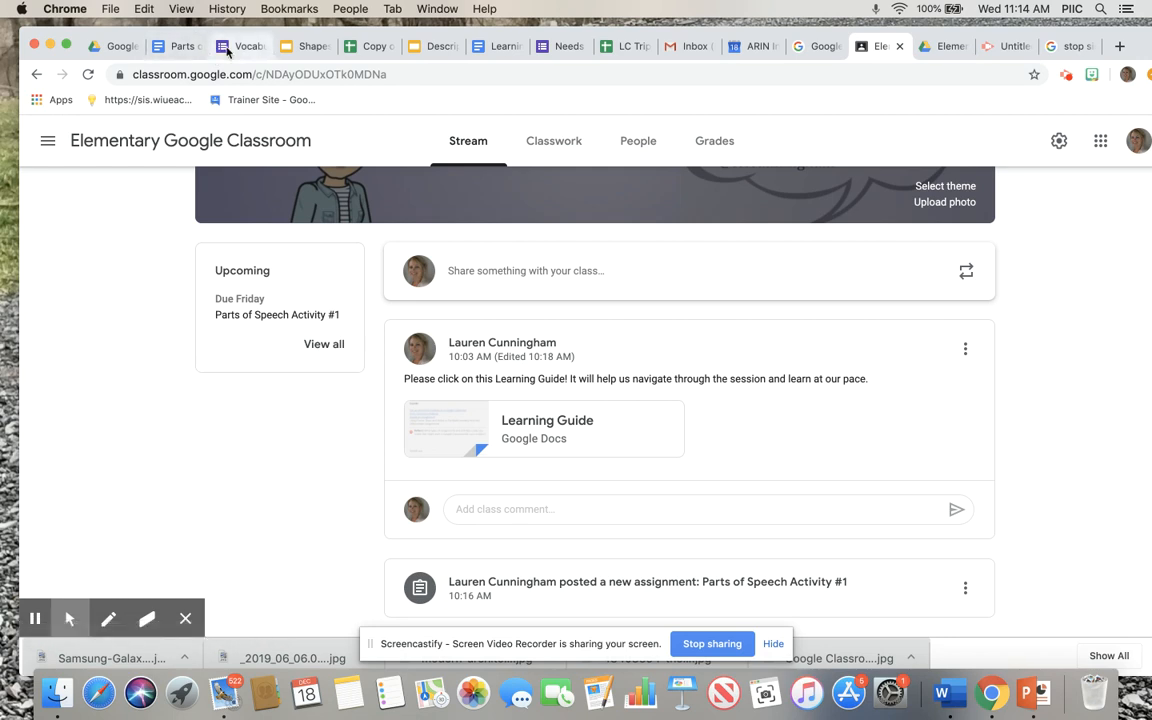
click(432, 46)
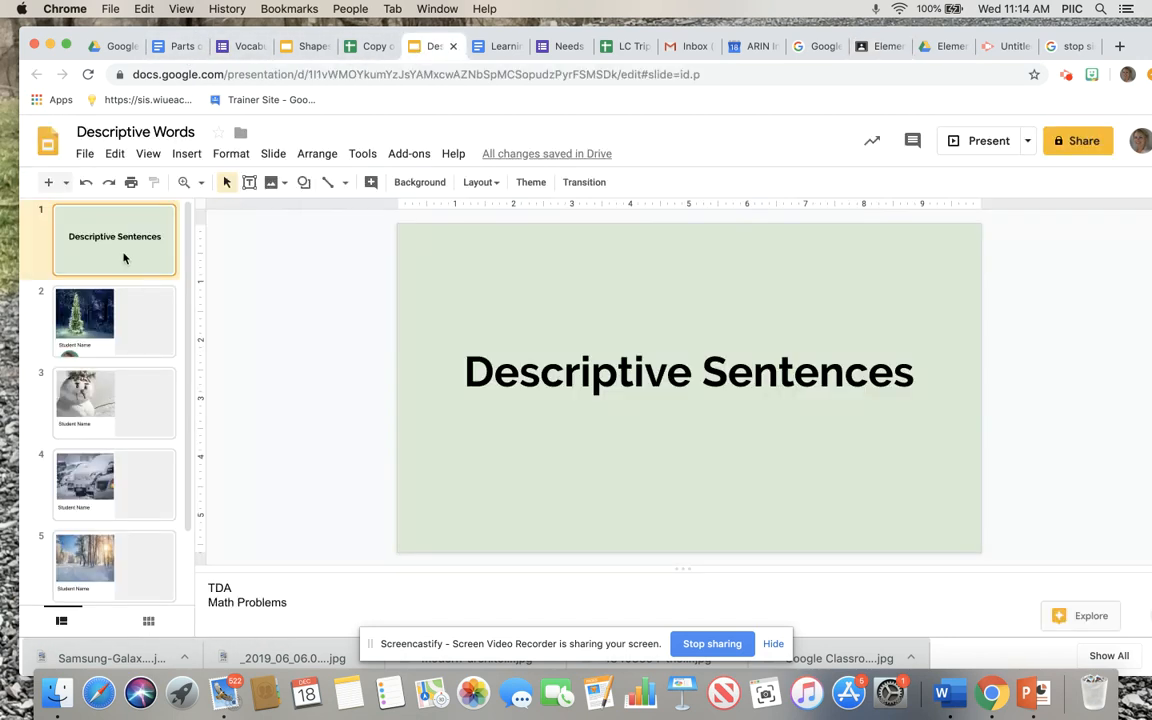